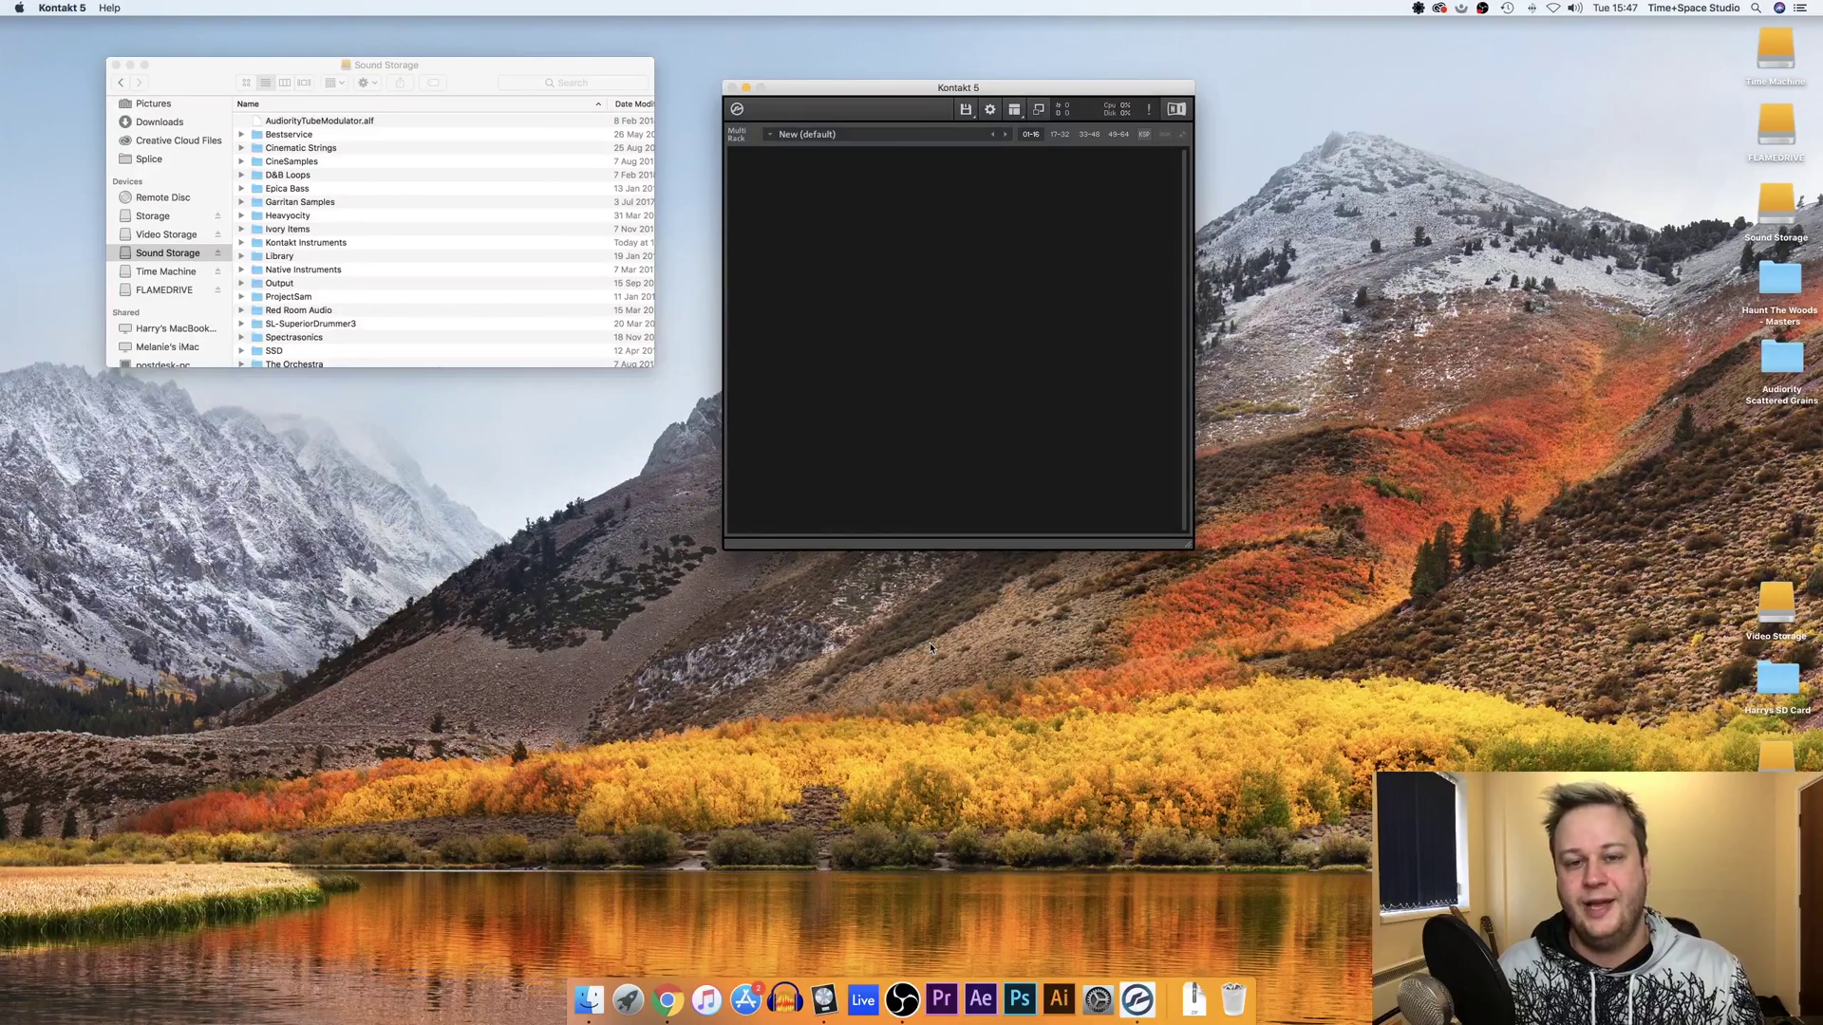
In Finder, open Kontakt Instruments > Zero-G Ethera EVI and expand the Bass folder
scroll(272, 241, down, 1)
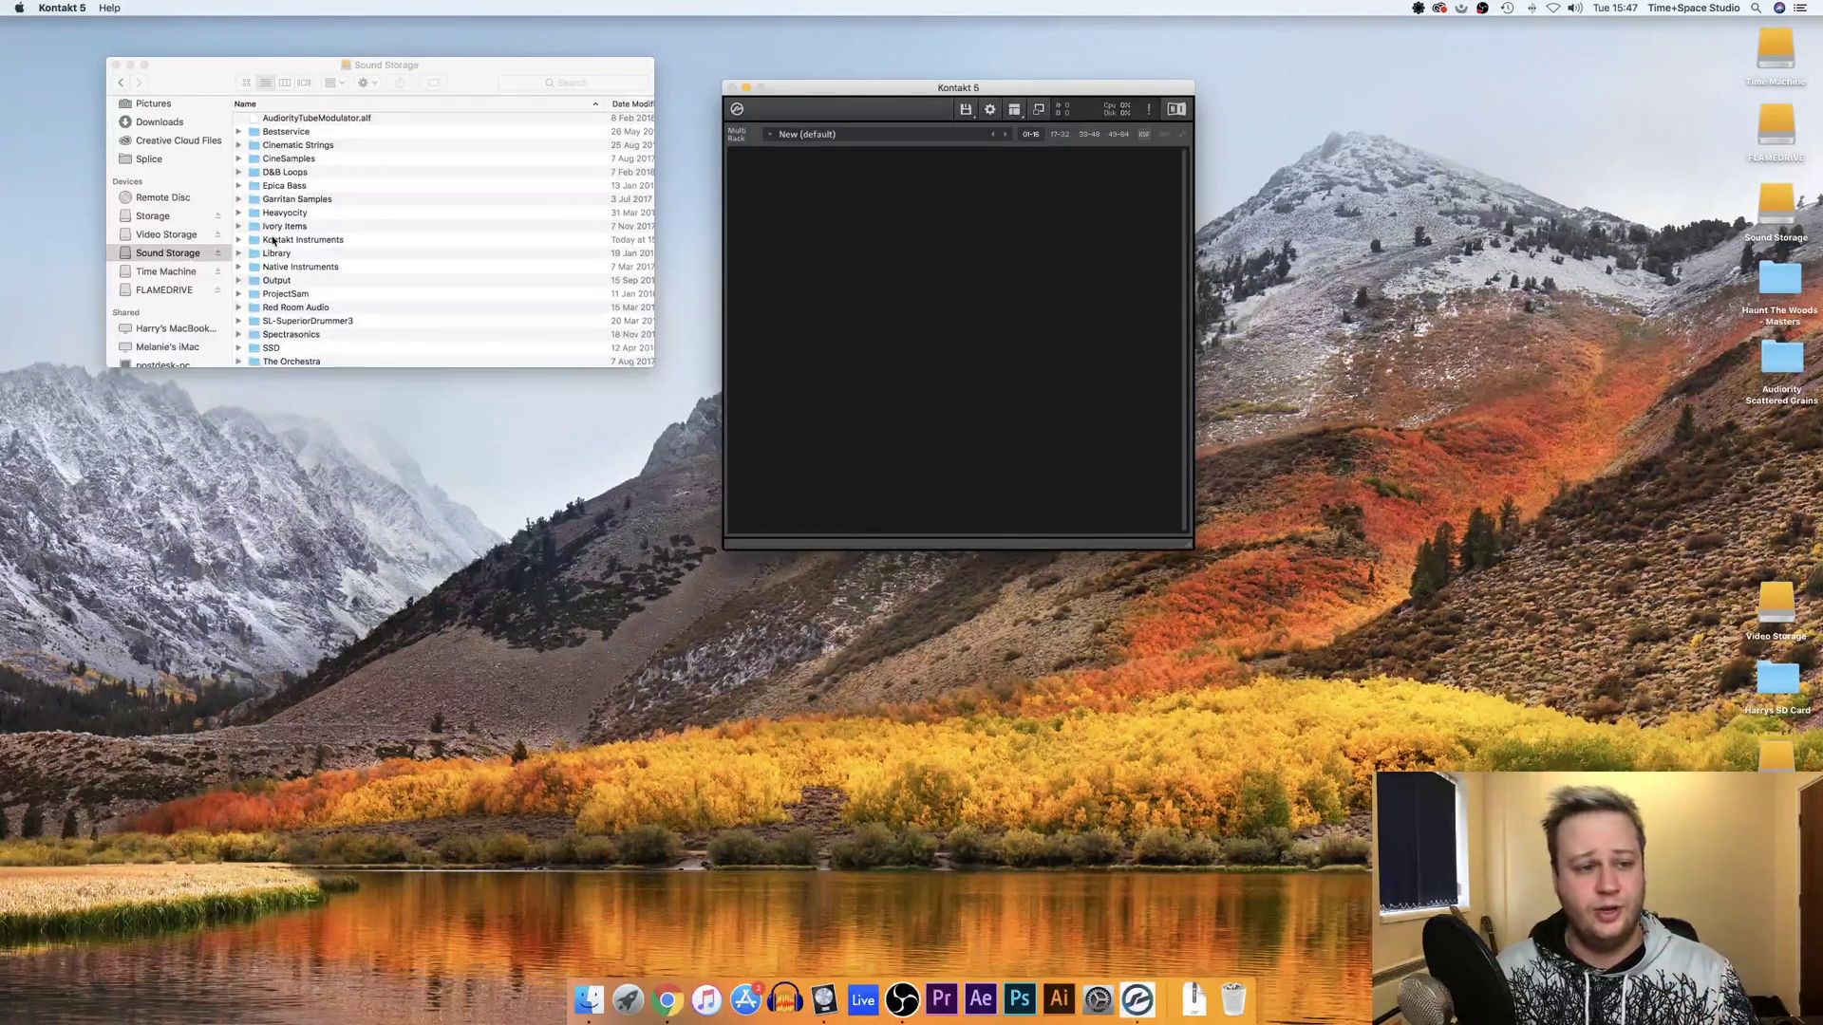
double_click(330, 241)
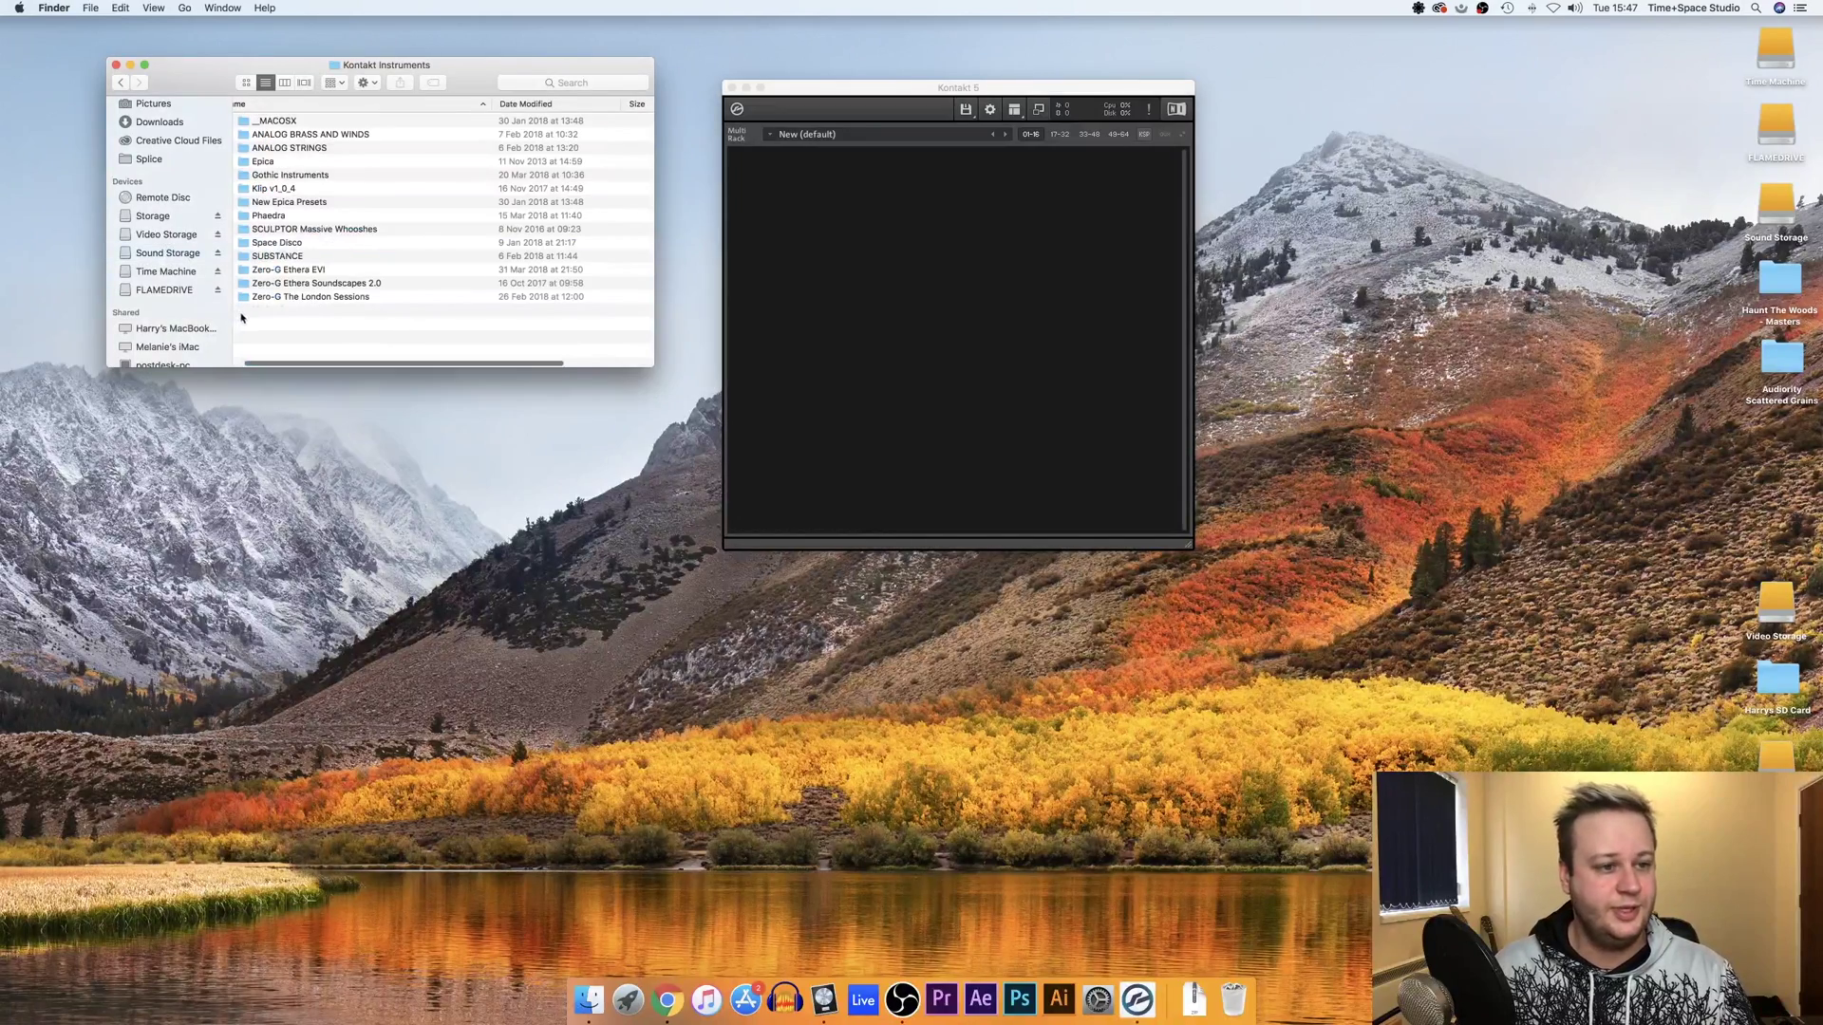
click(309, 274)
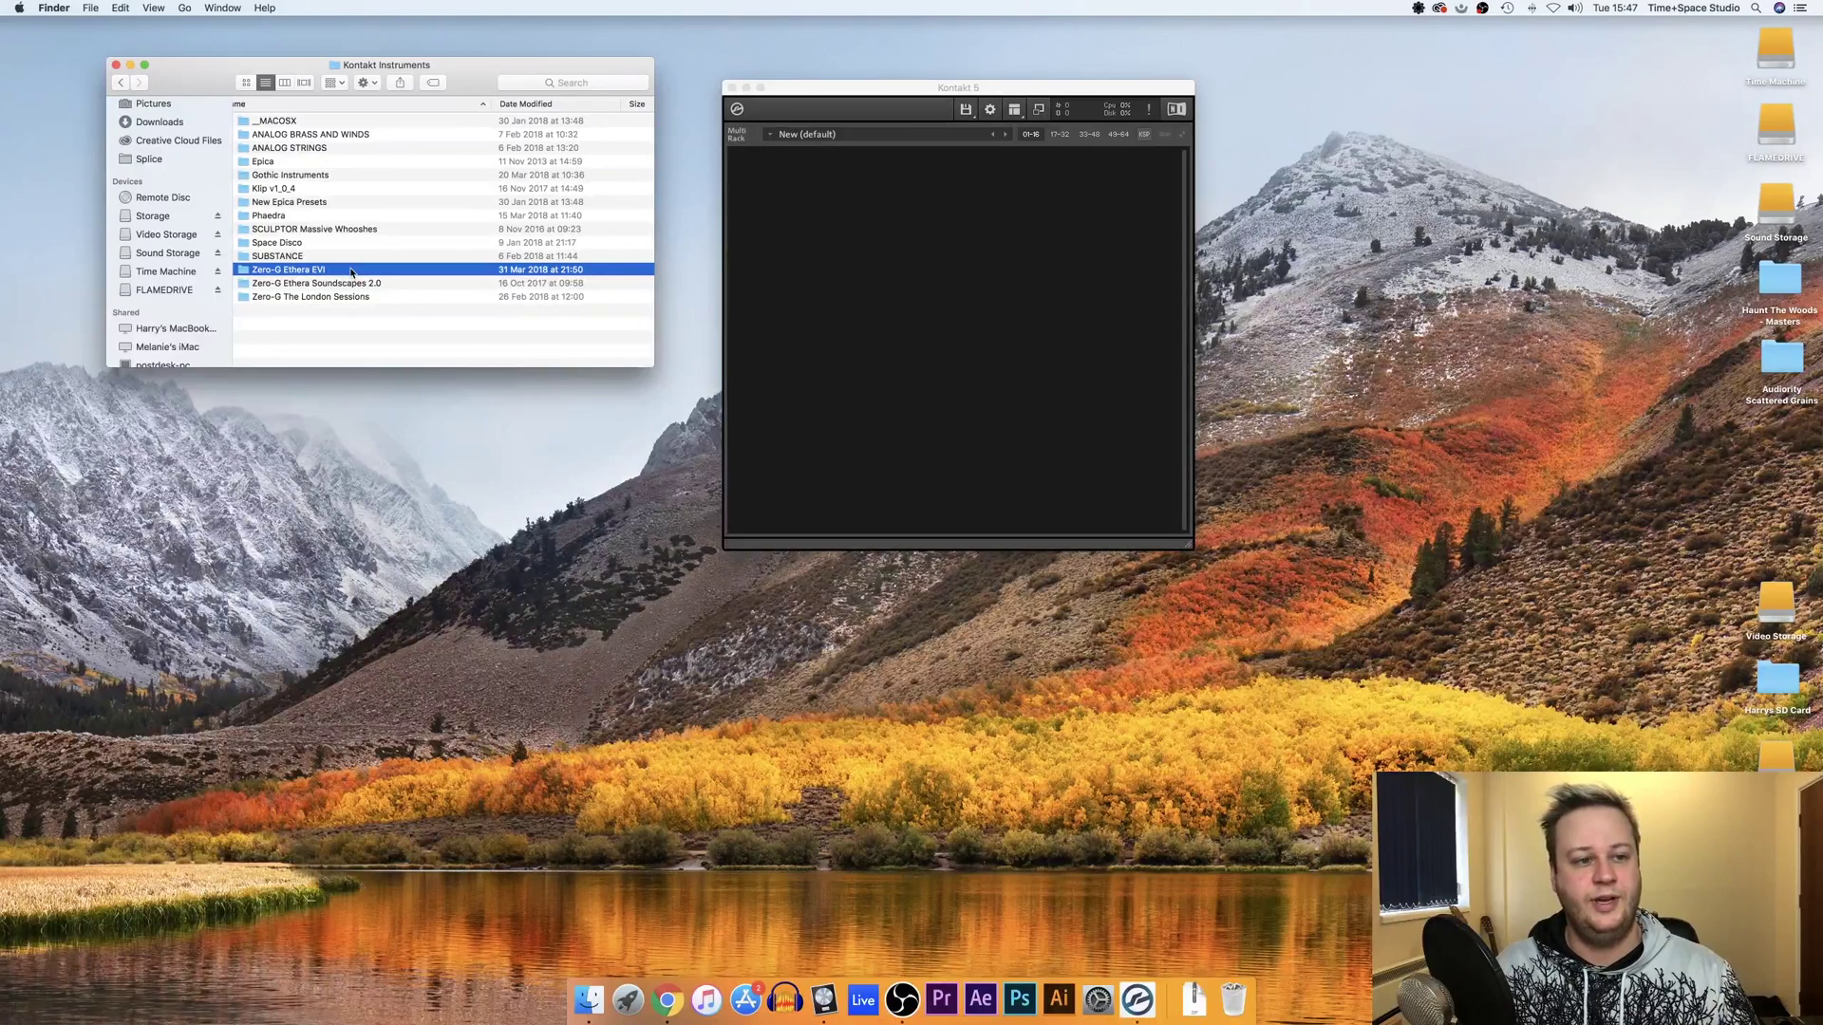
double_click(350, 270)
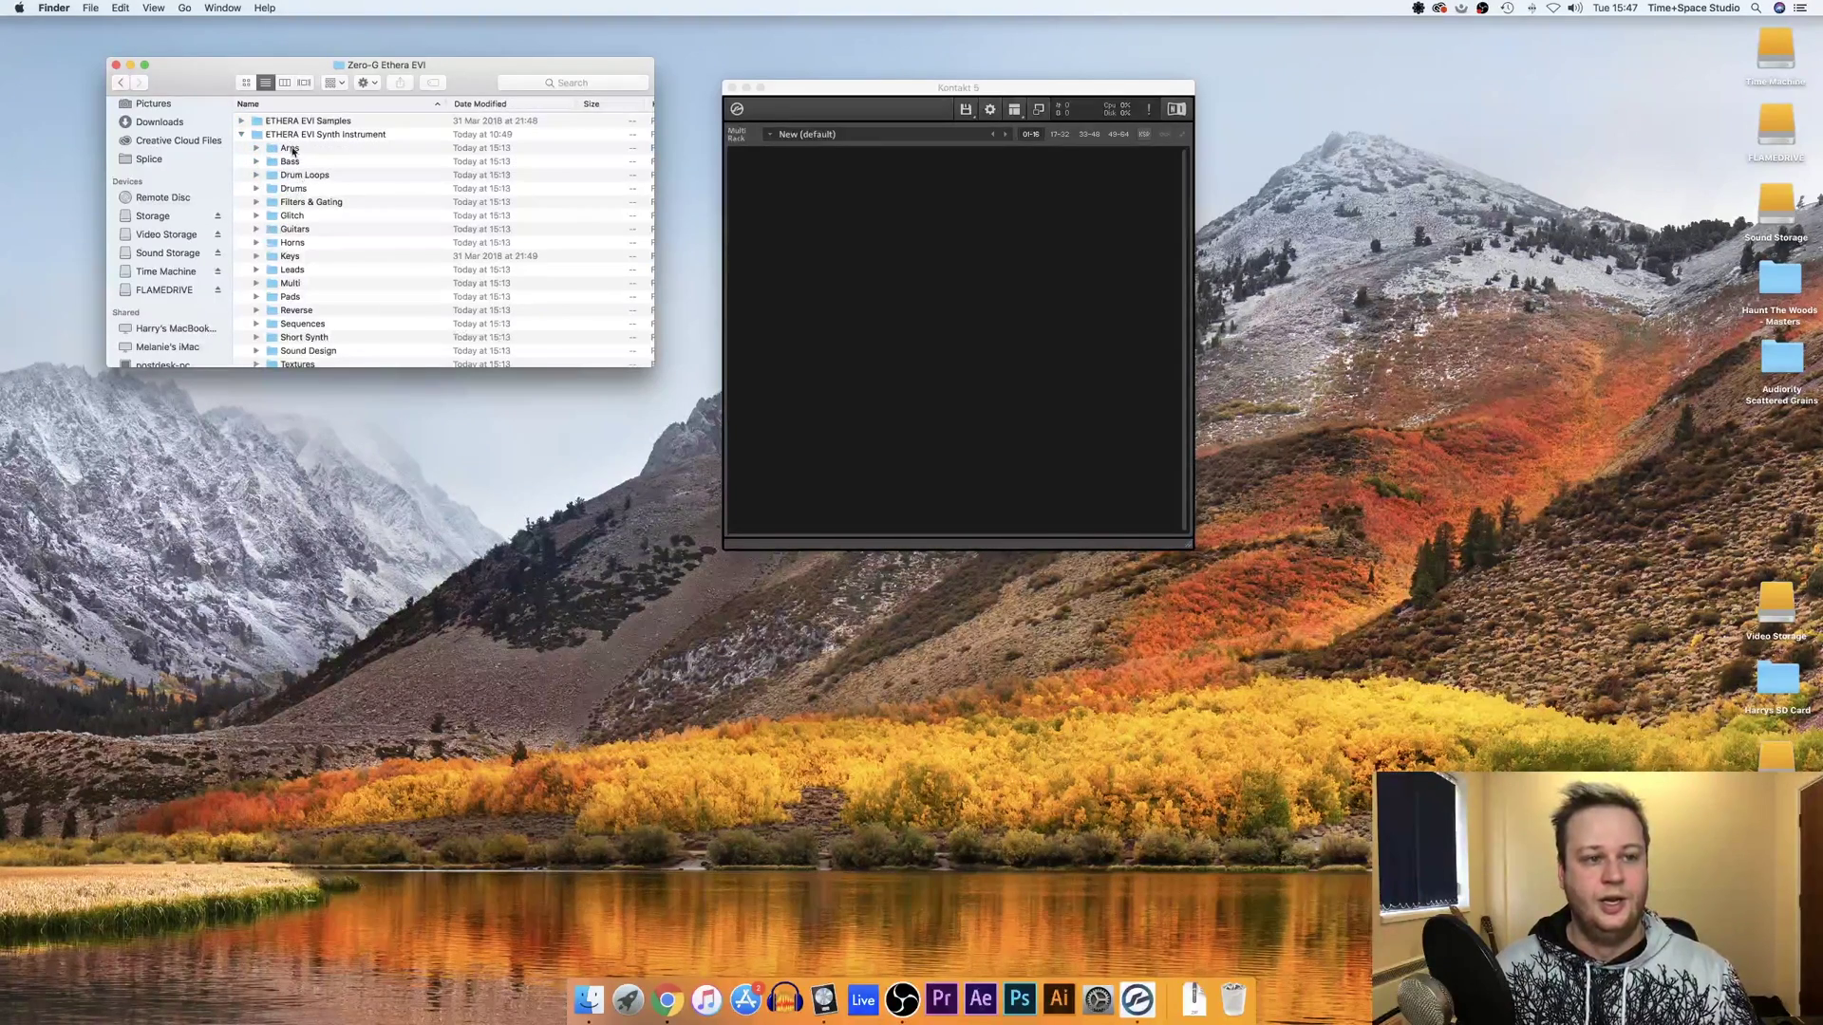
scroll(300, 166, down, 3)
scroll(300, 166, up, 3)
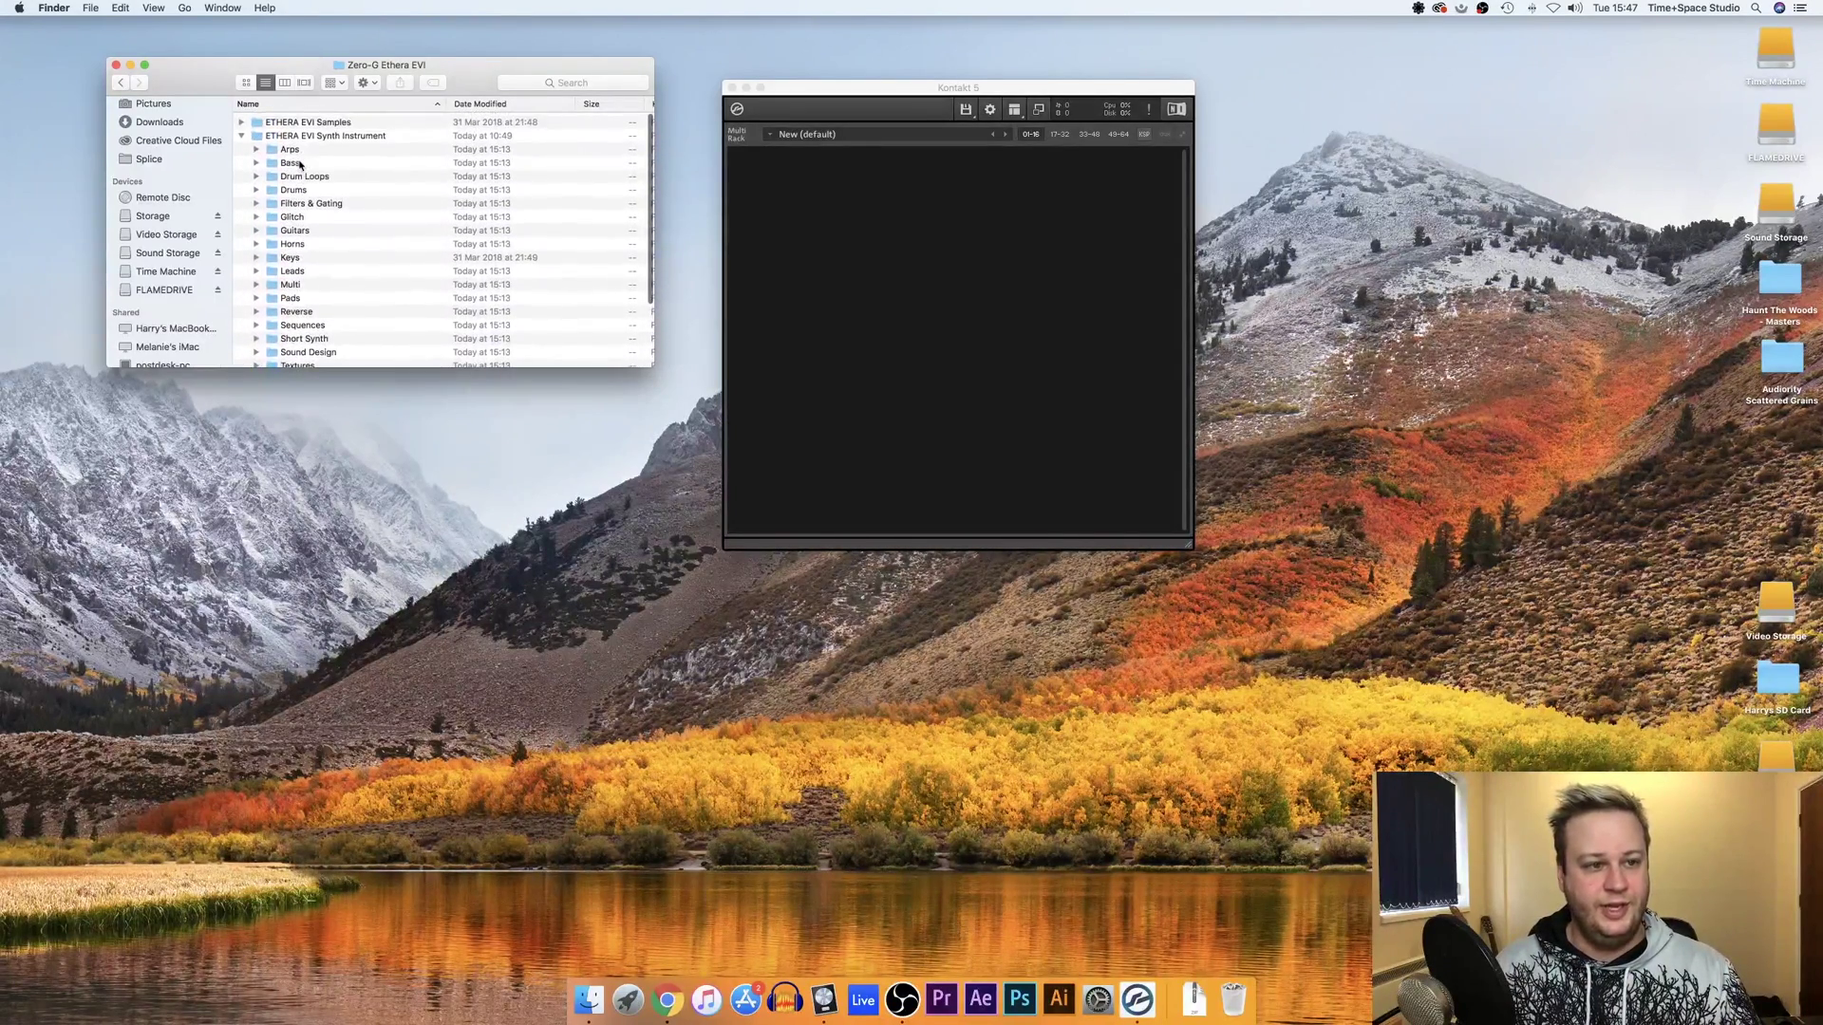
click(255, 162)
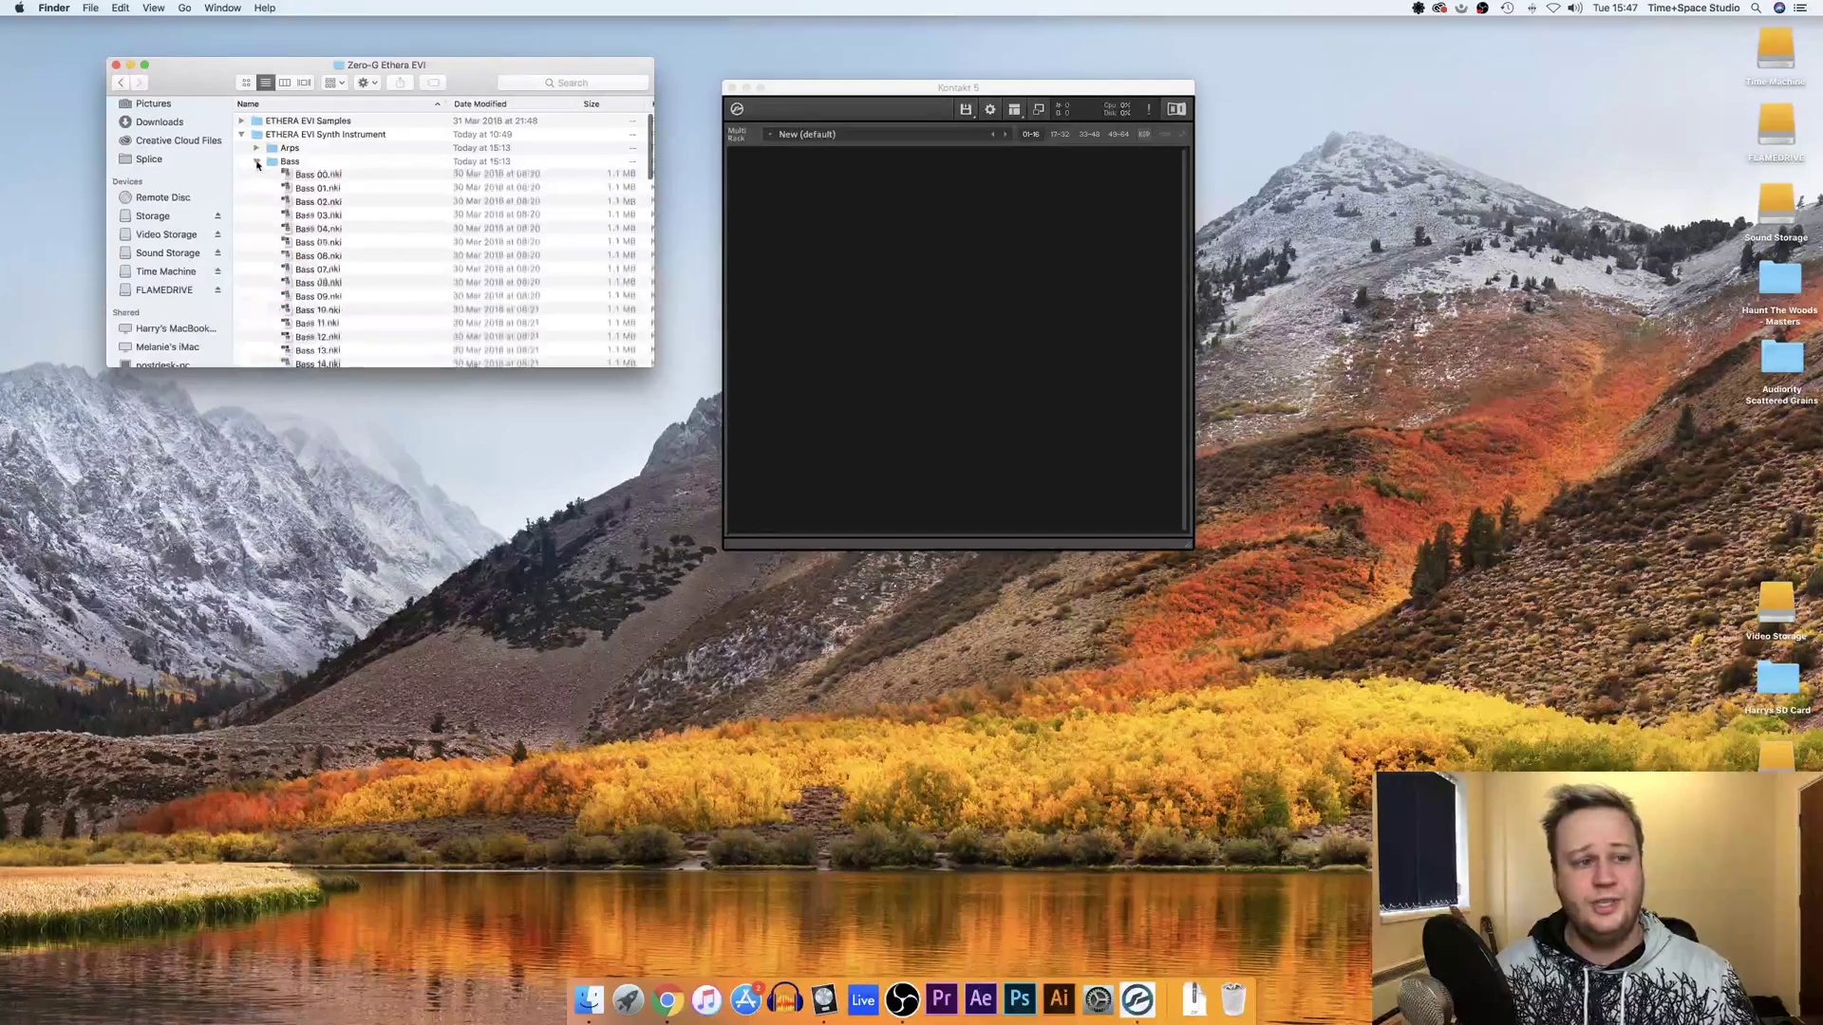
Load Bass 02.nki into Kontakt as a test, then remove it from the rack
click(342, 203)
double_click(342, 203)
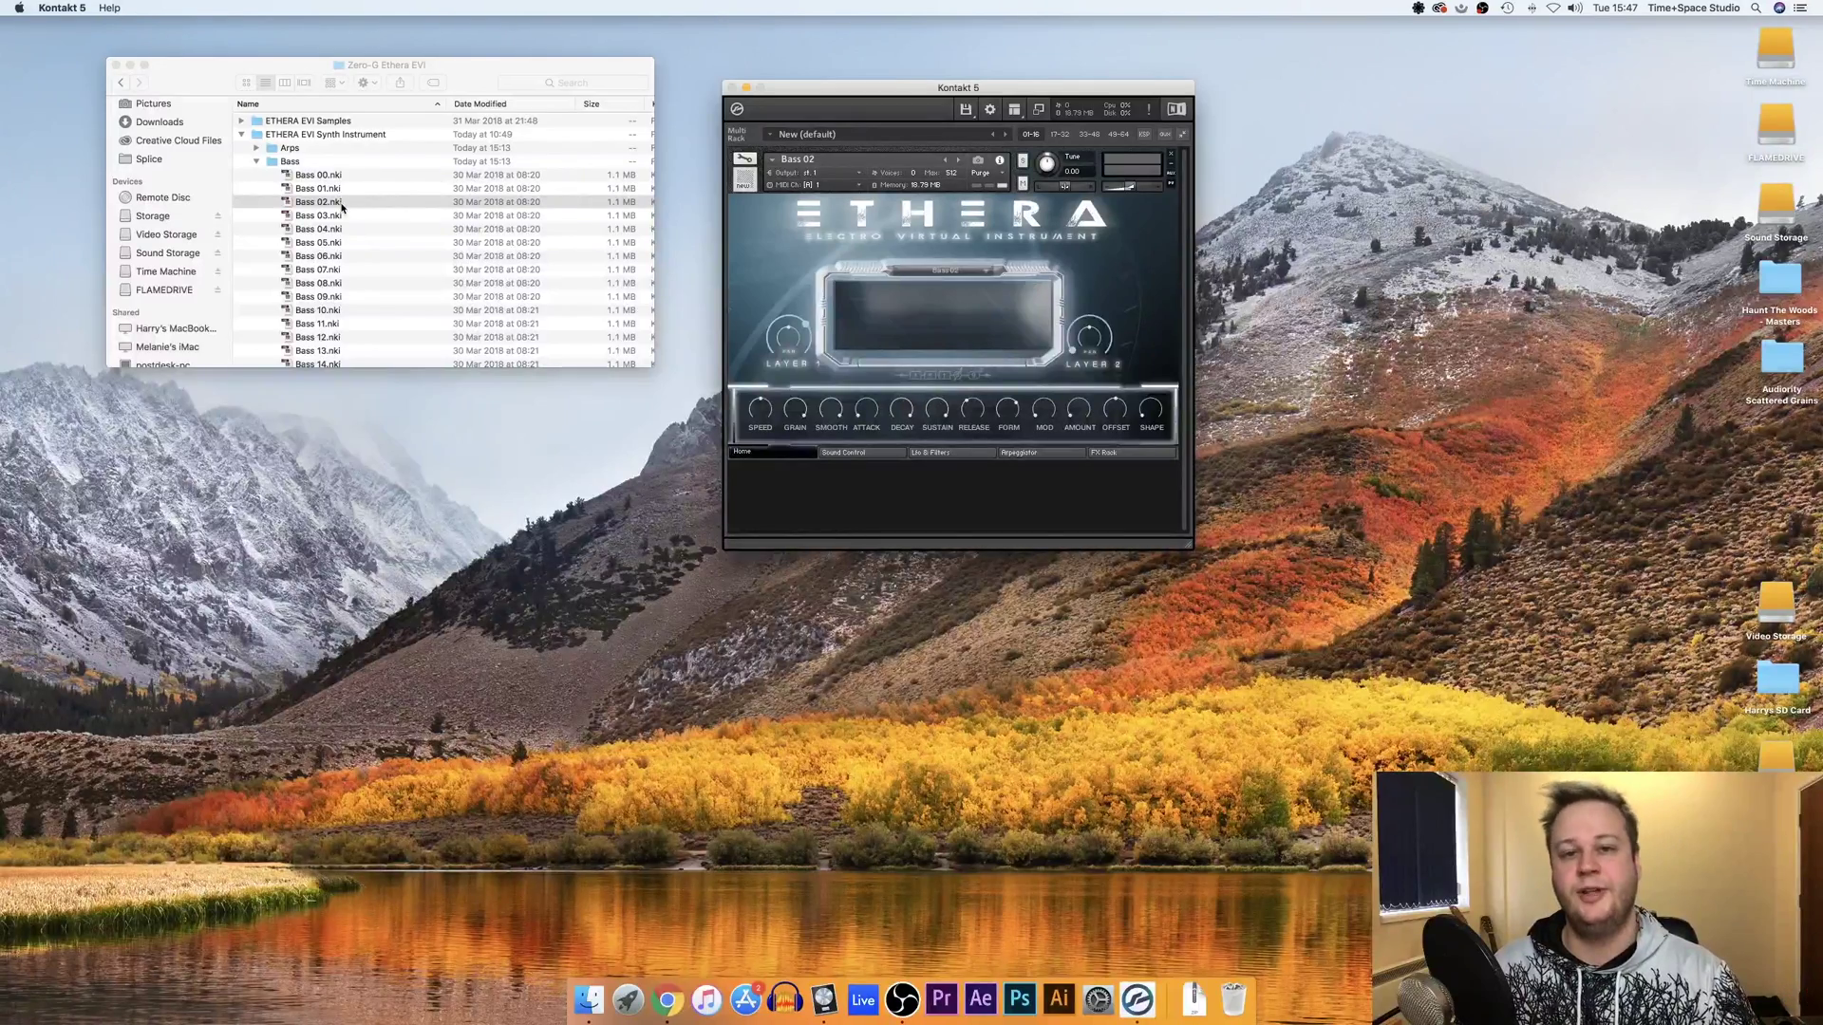
click(1171, 154)
Collapse the Bass and ETHERA EVI Synth Instrument folders and return Finder to Kontakt Instruments
click(255, 162)
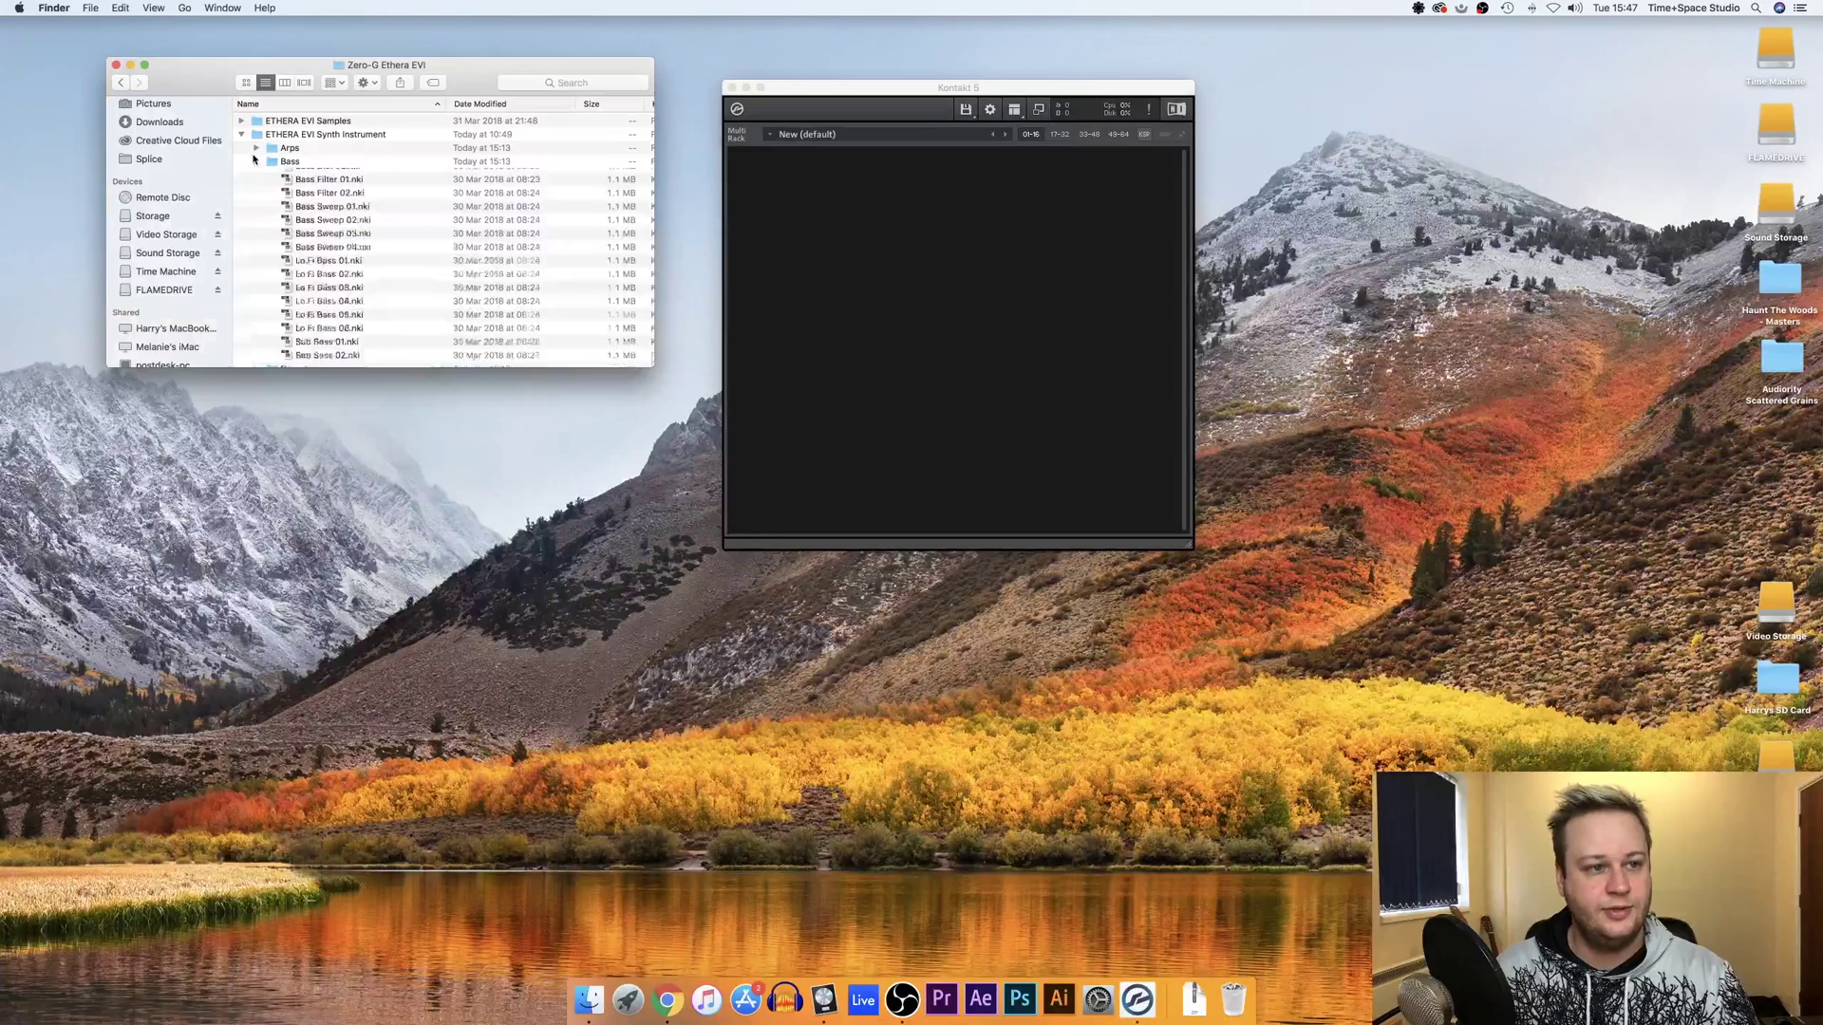
click(240, 136)
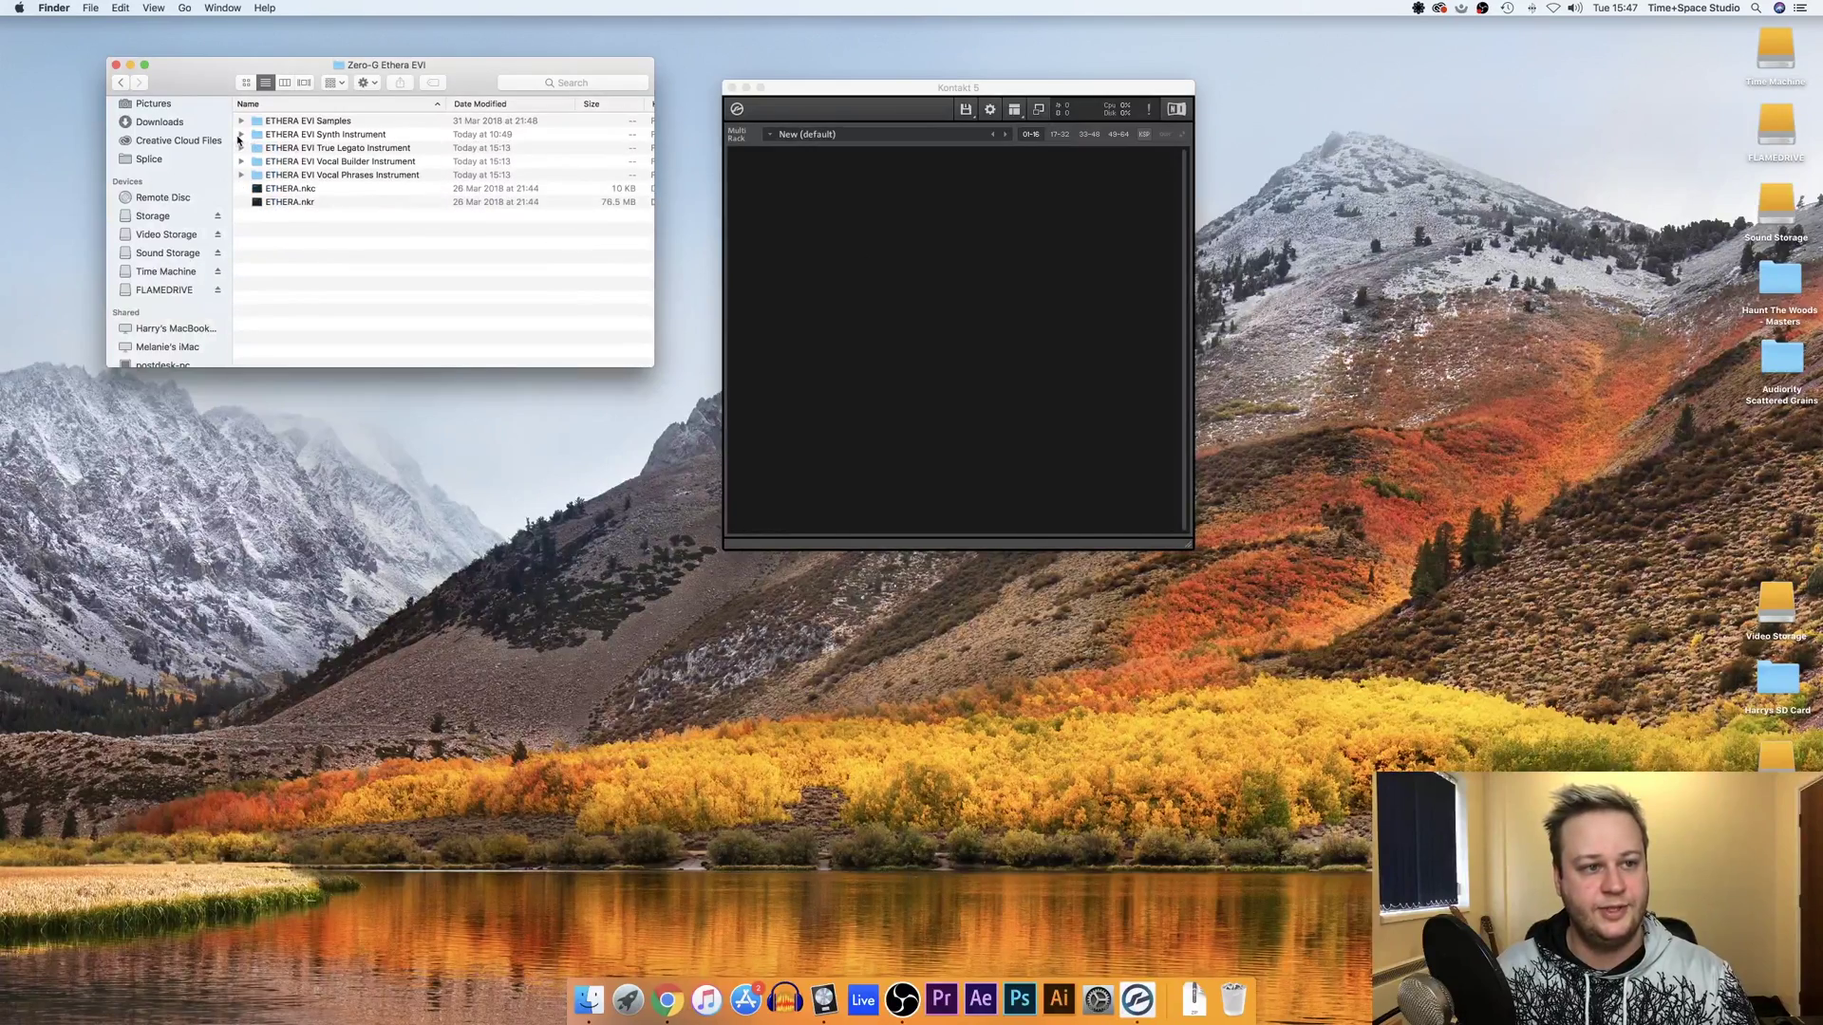
click(121, 83)
click(1032, 113)
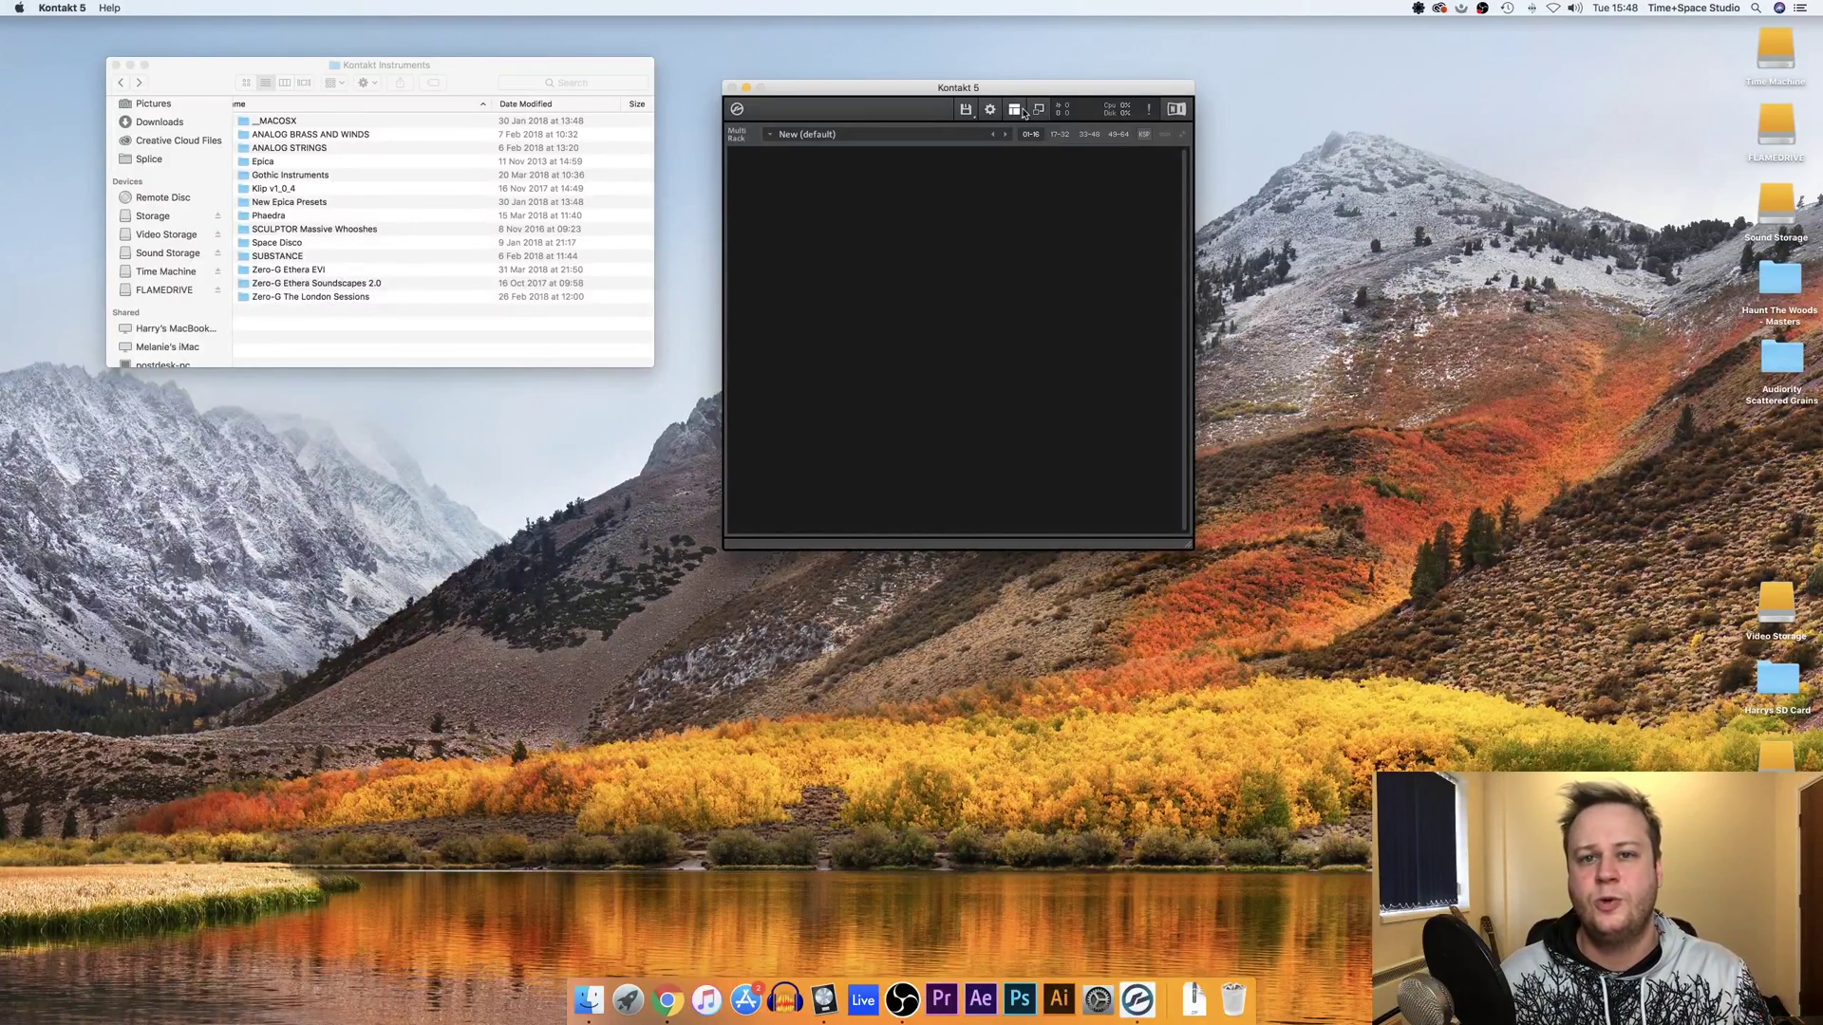
Show Kontakt's file browser and Quick-Load panels
click(1015, 110)
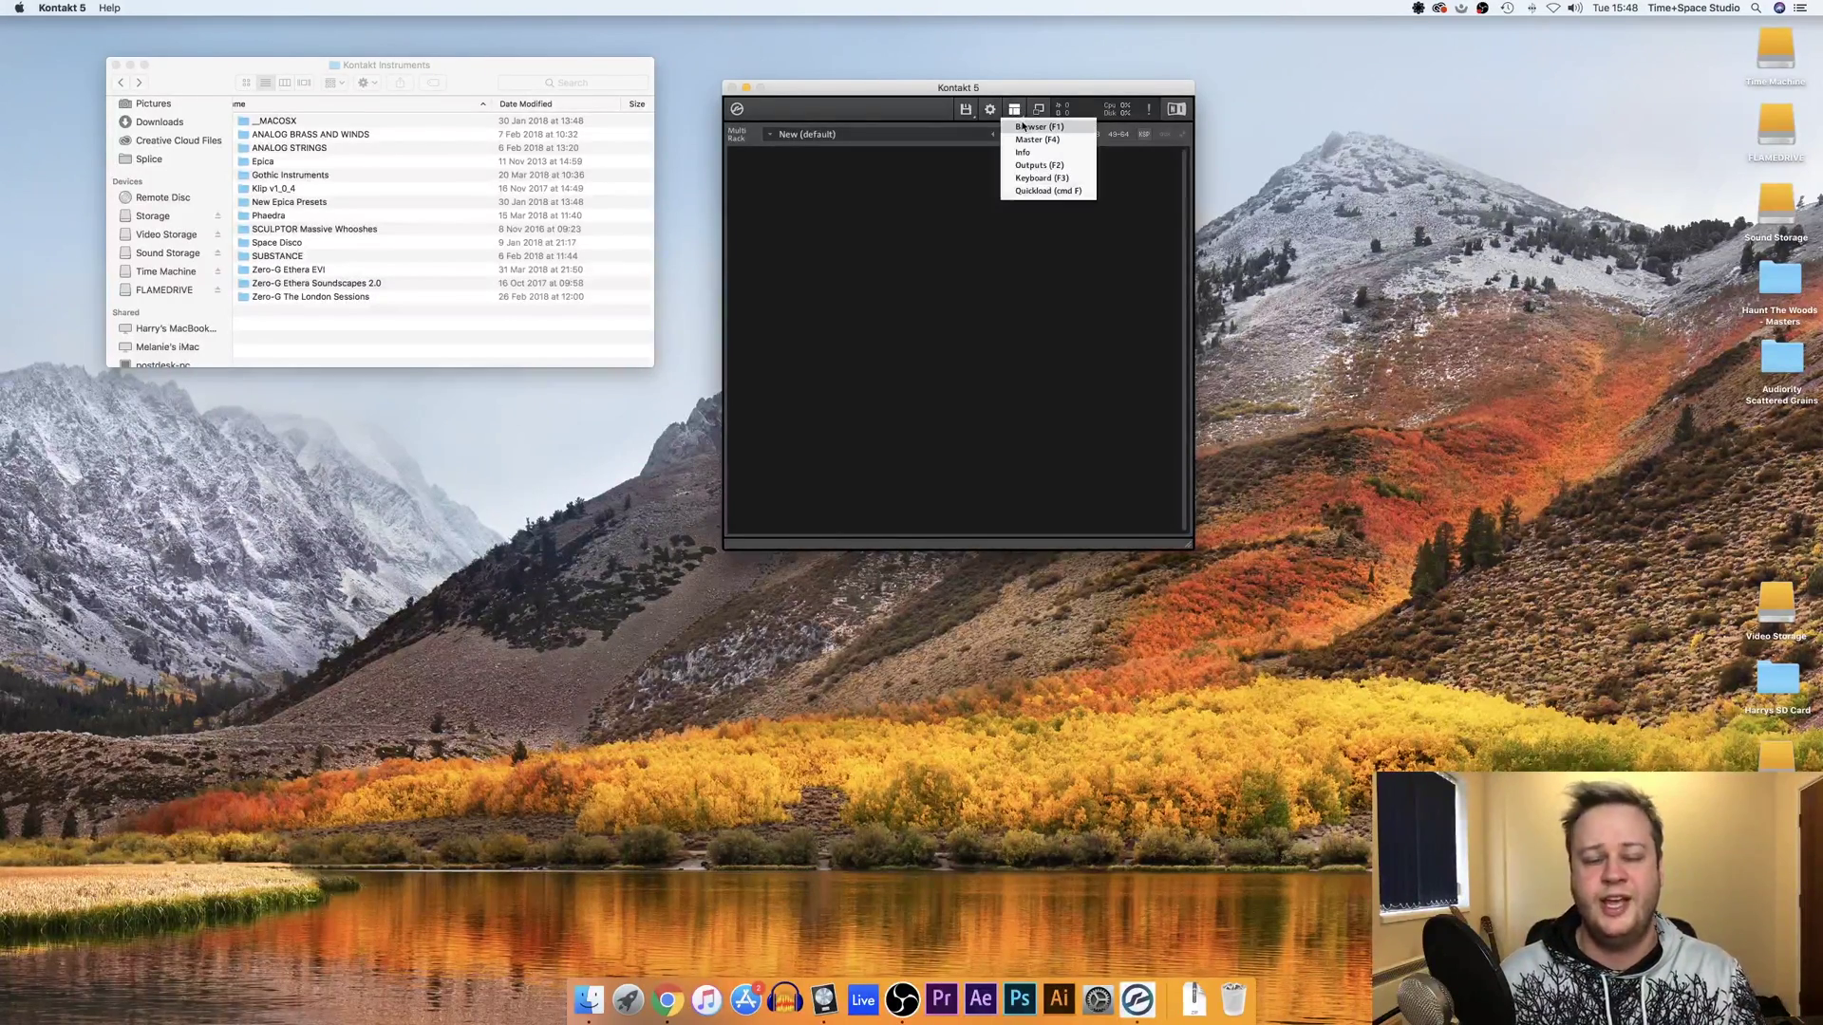
click(1022, 124)
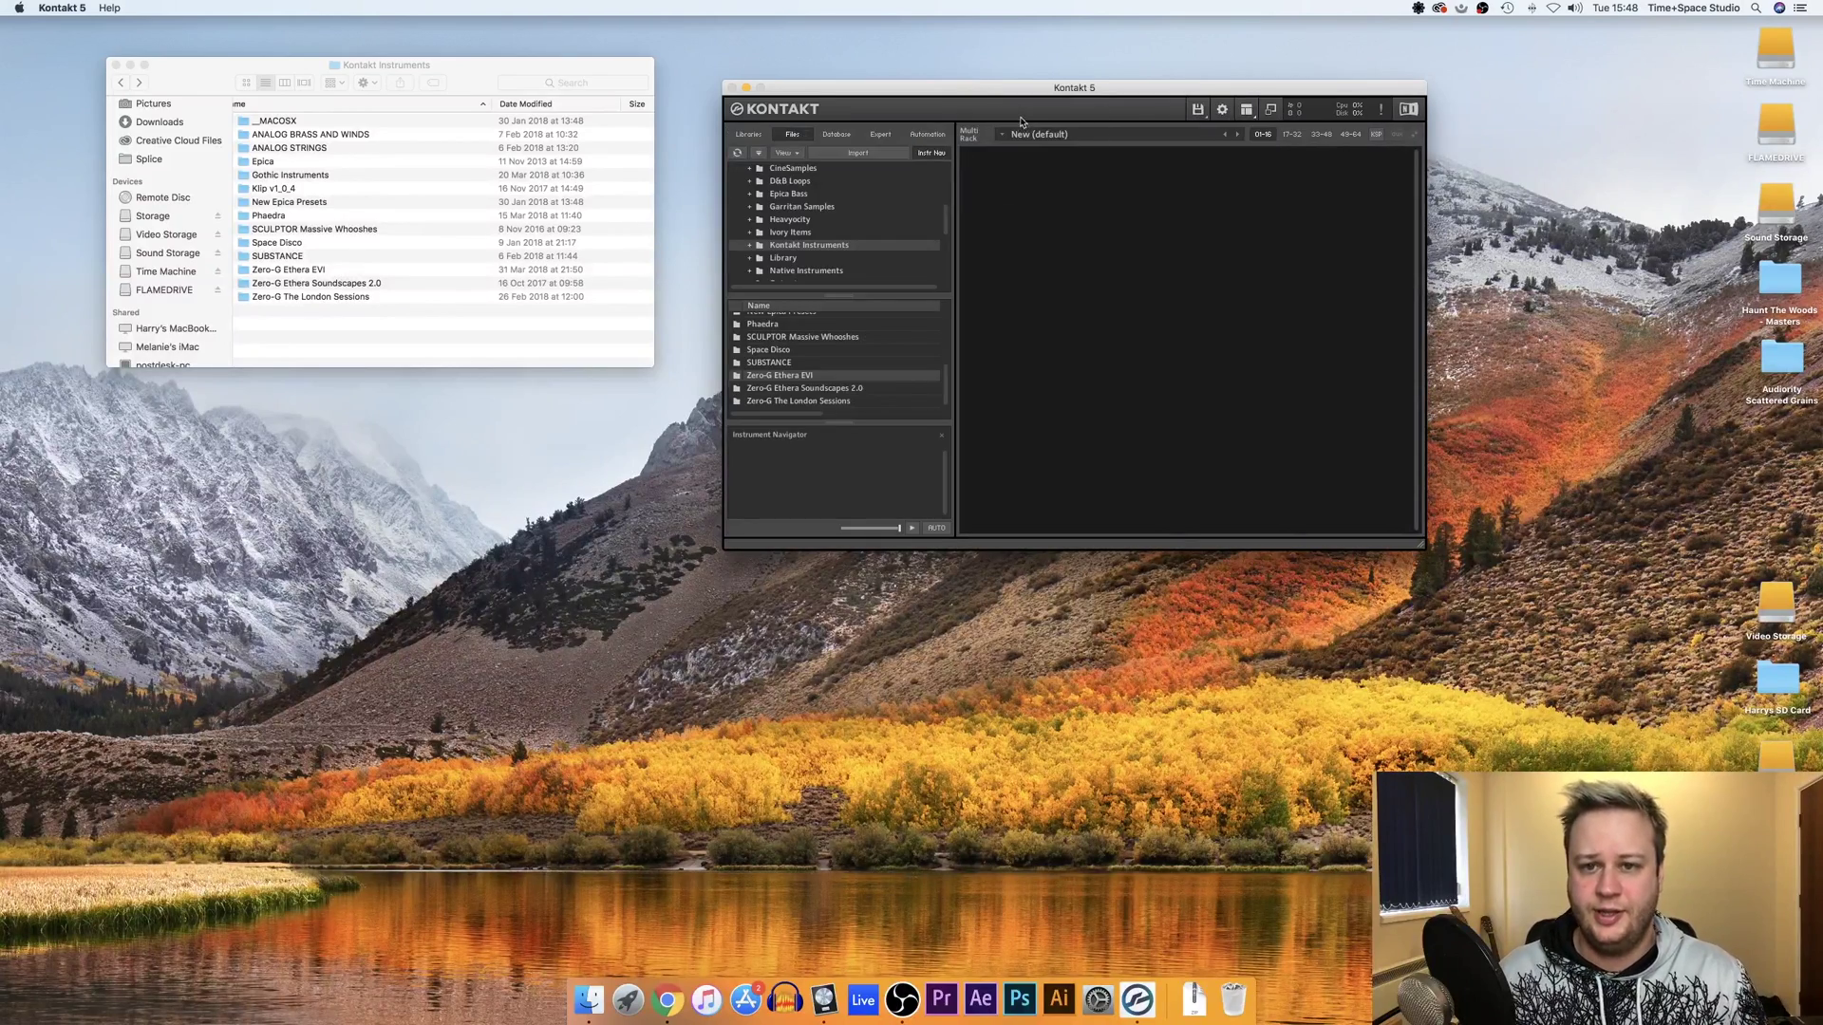
click(1246, 109)
click(1258, 191)
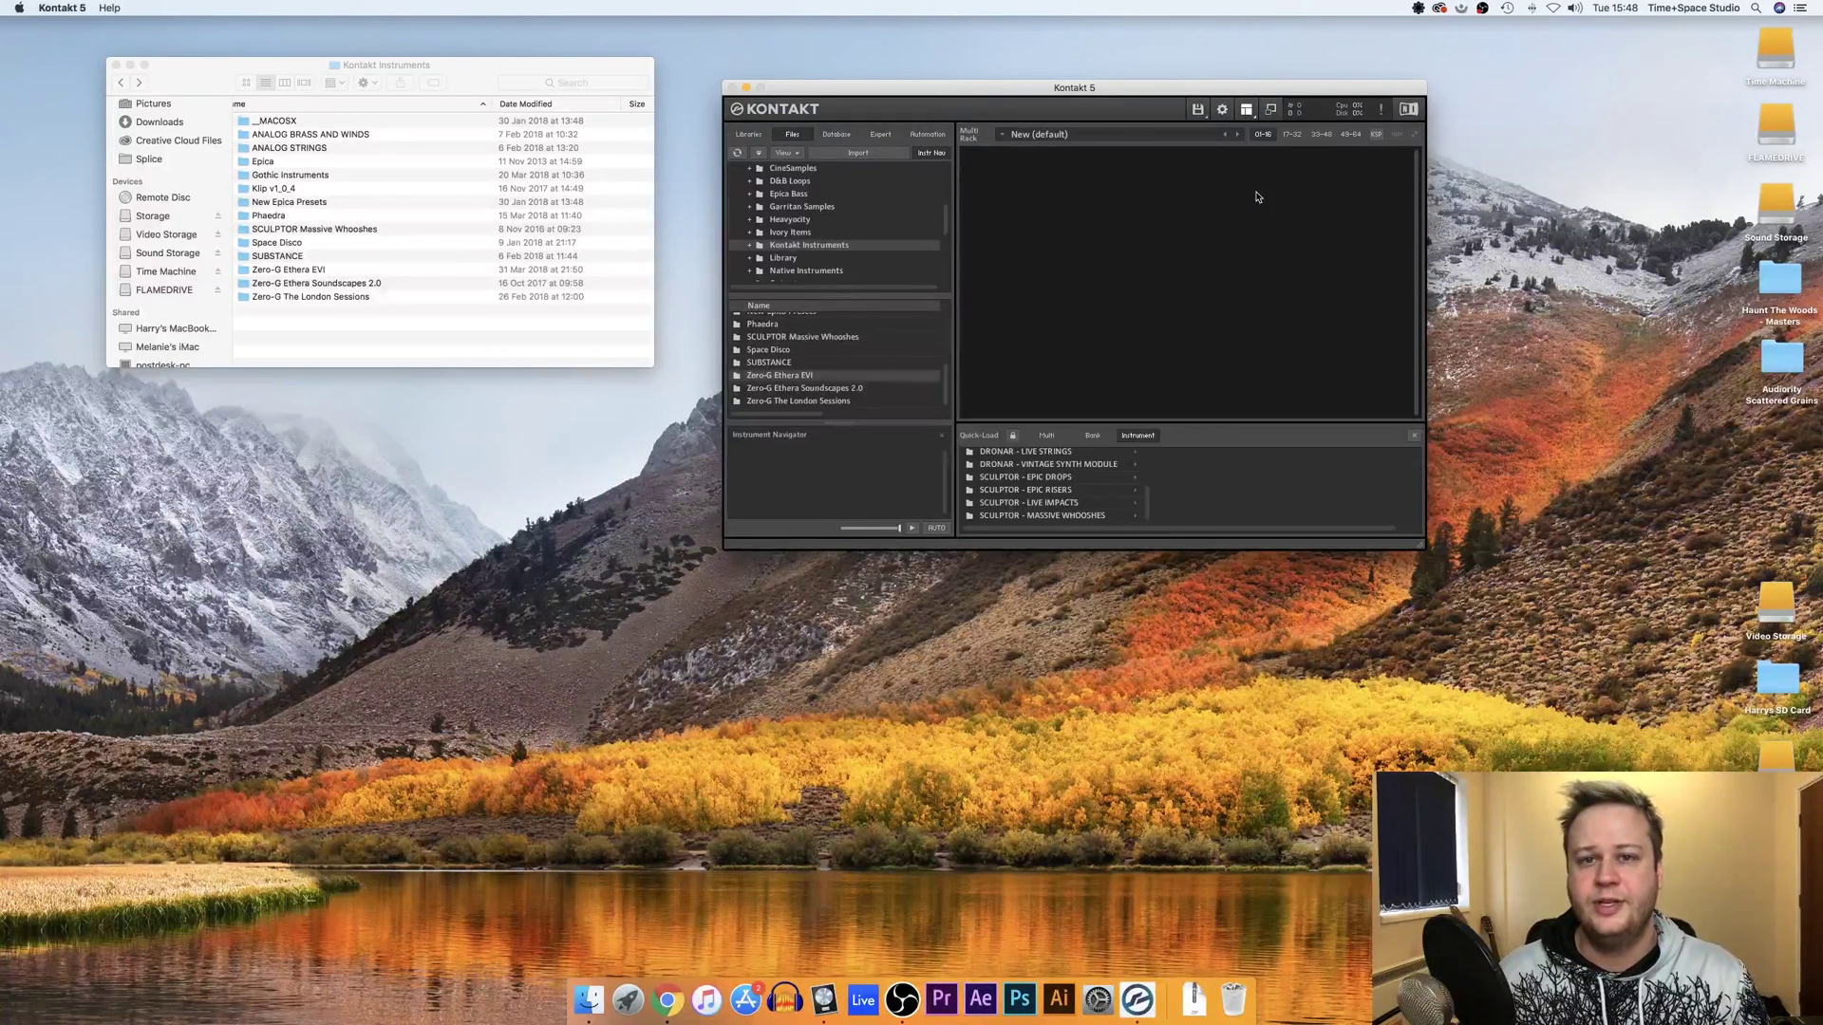
Browse Sound Storage > Kontakt Instruments and select the Zero-G Ethera EVI folder
scroll(787, 196, up, 3)
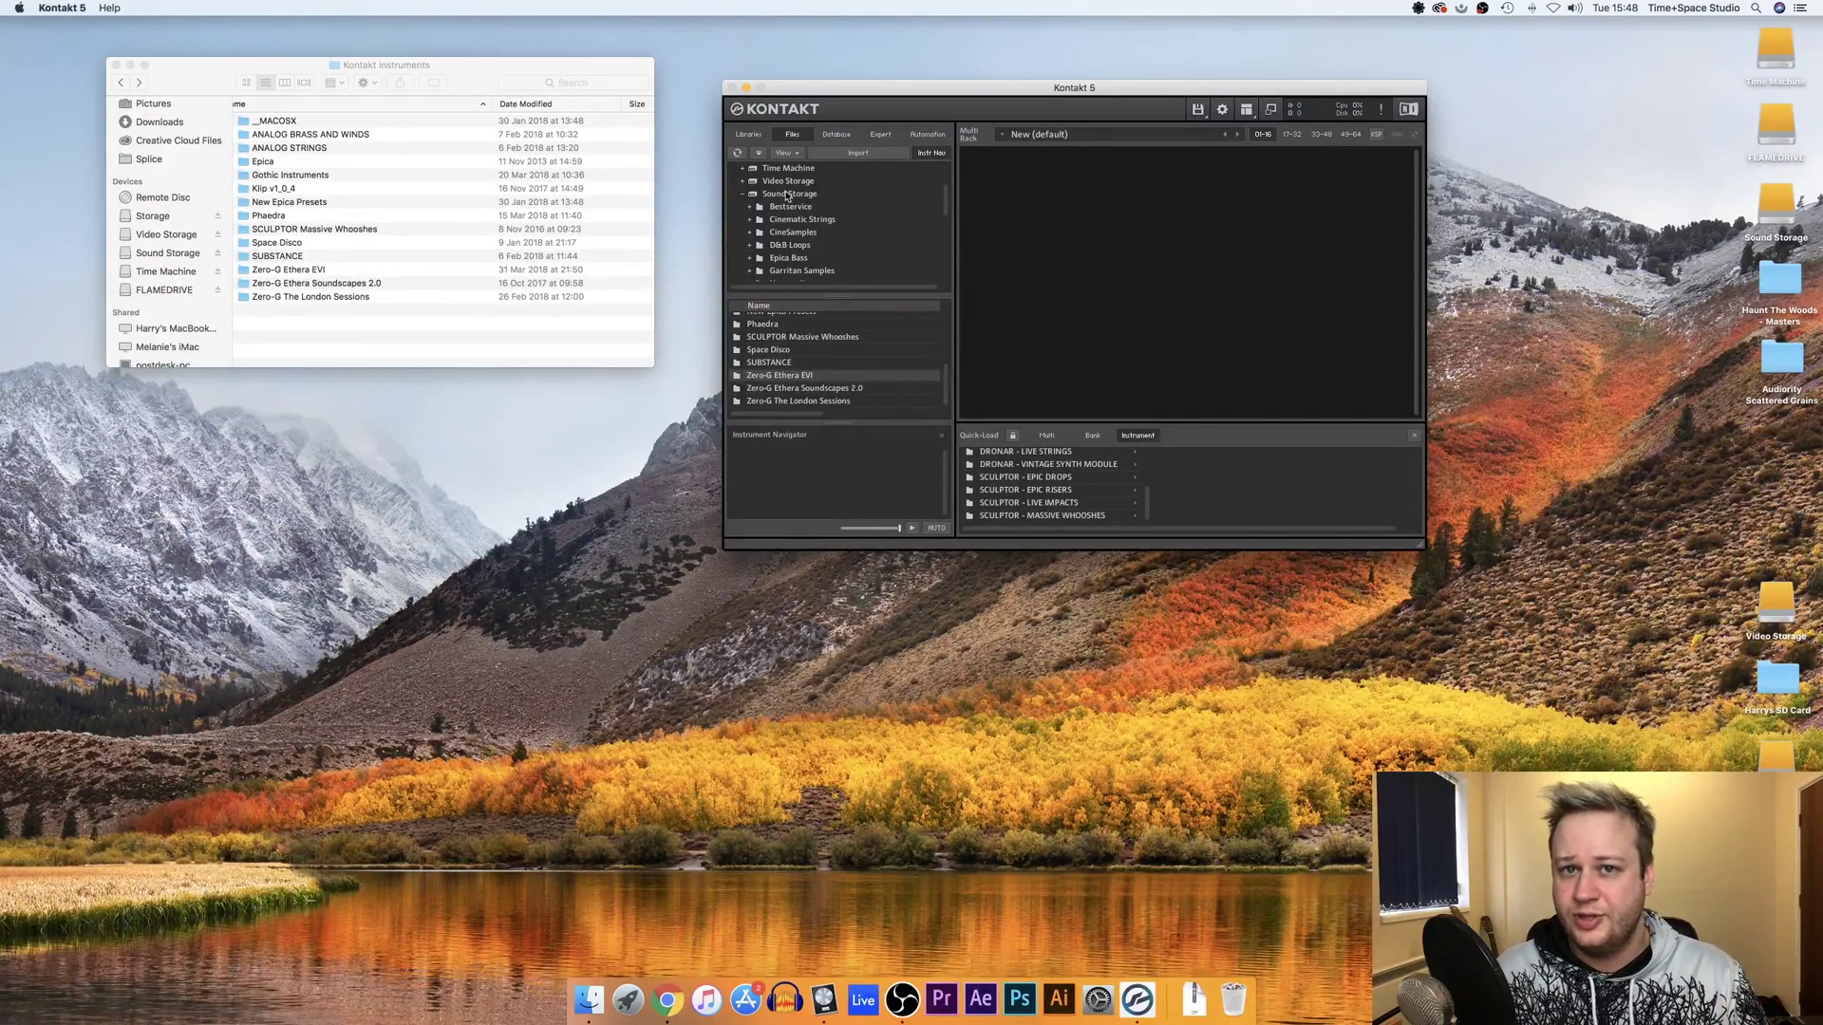
click(787, 195)
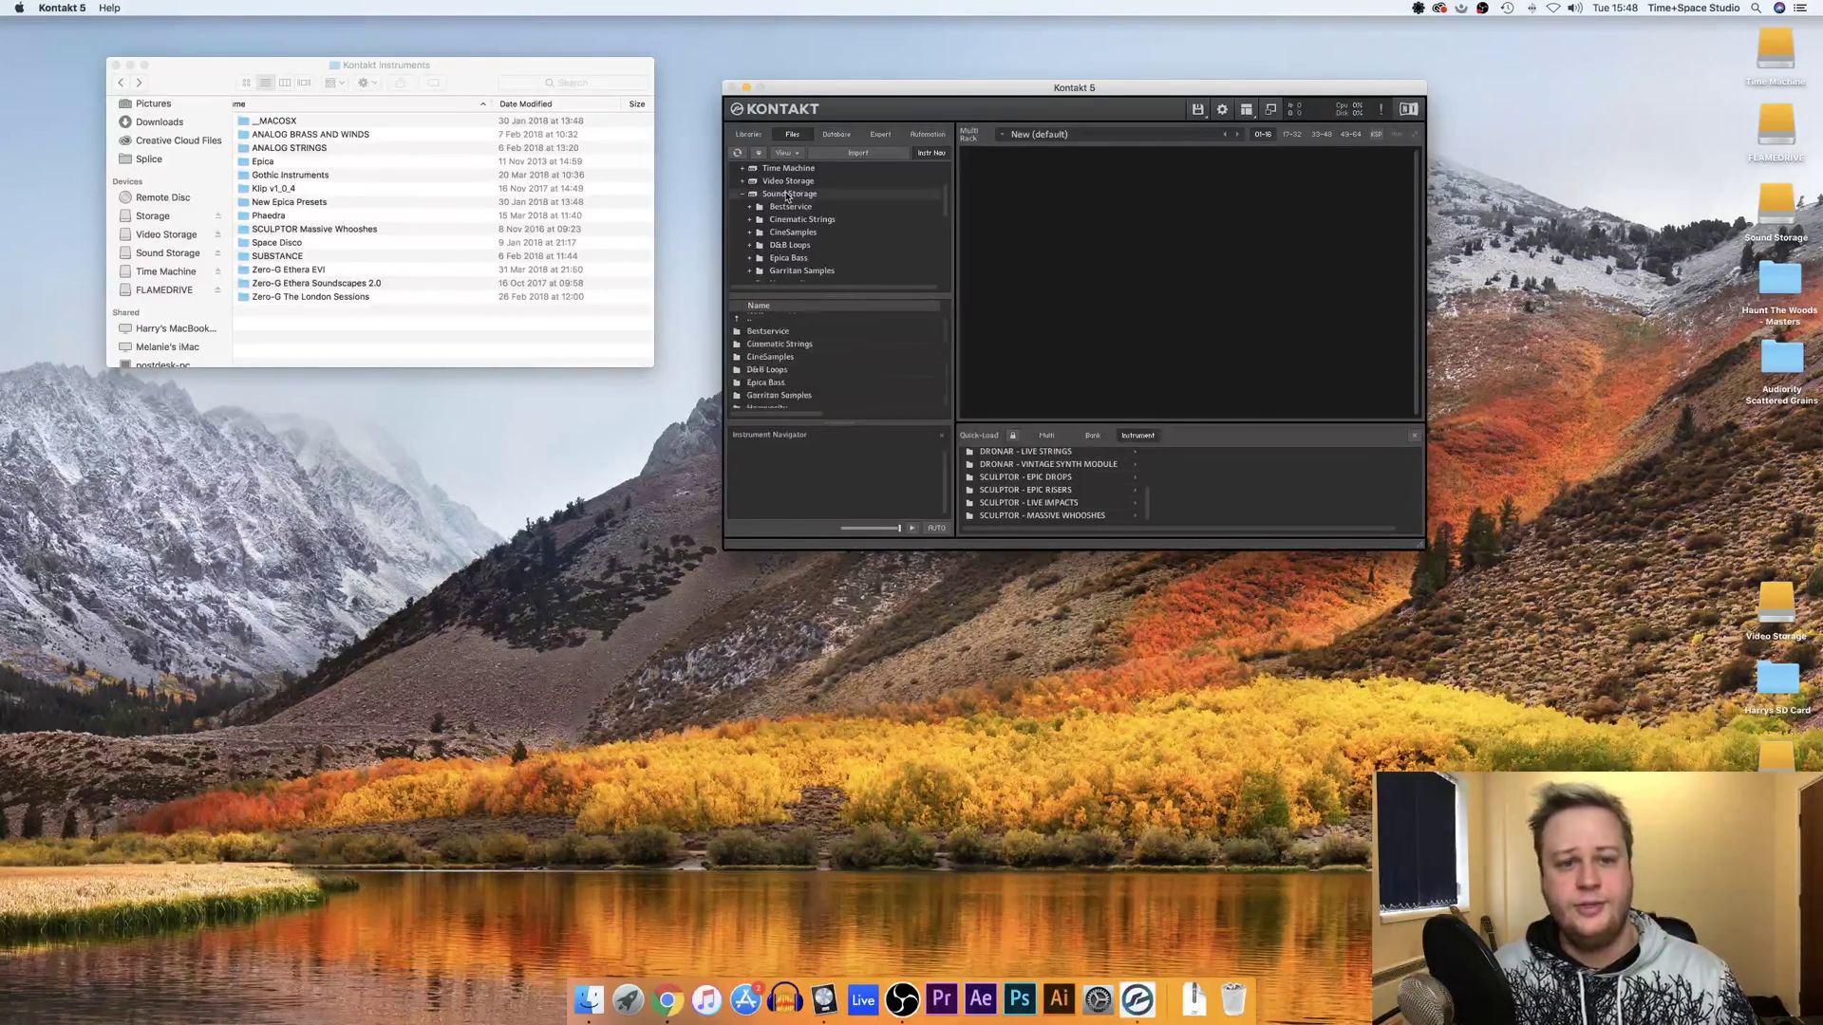
scroll(807, 245, down, 3)
click(808, 245)
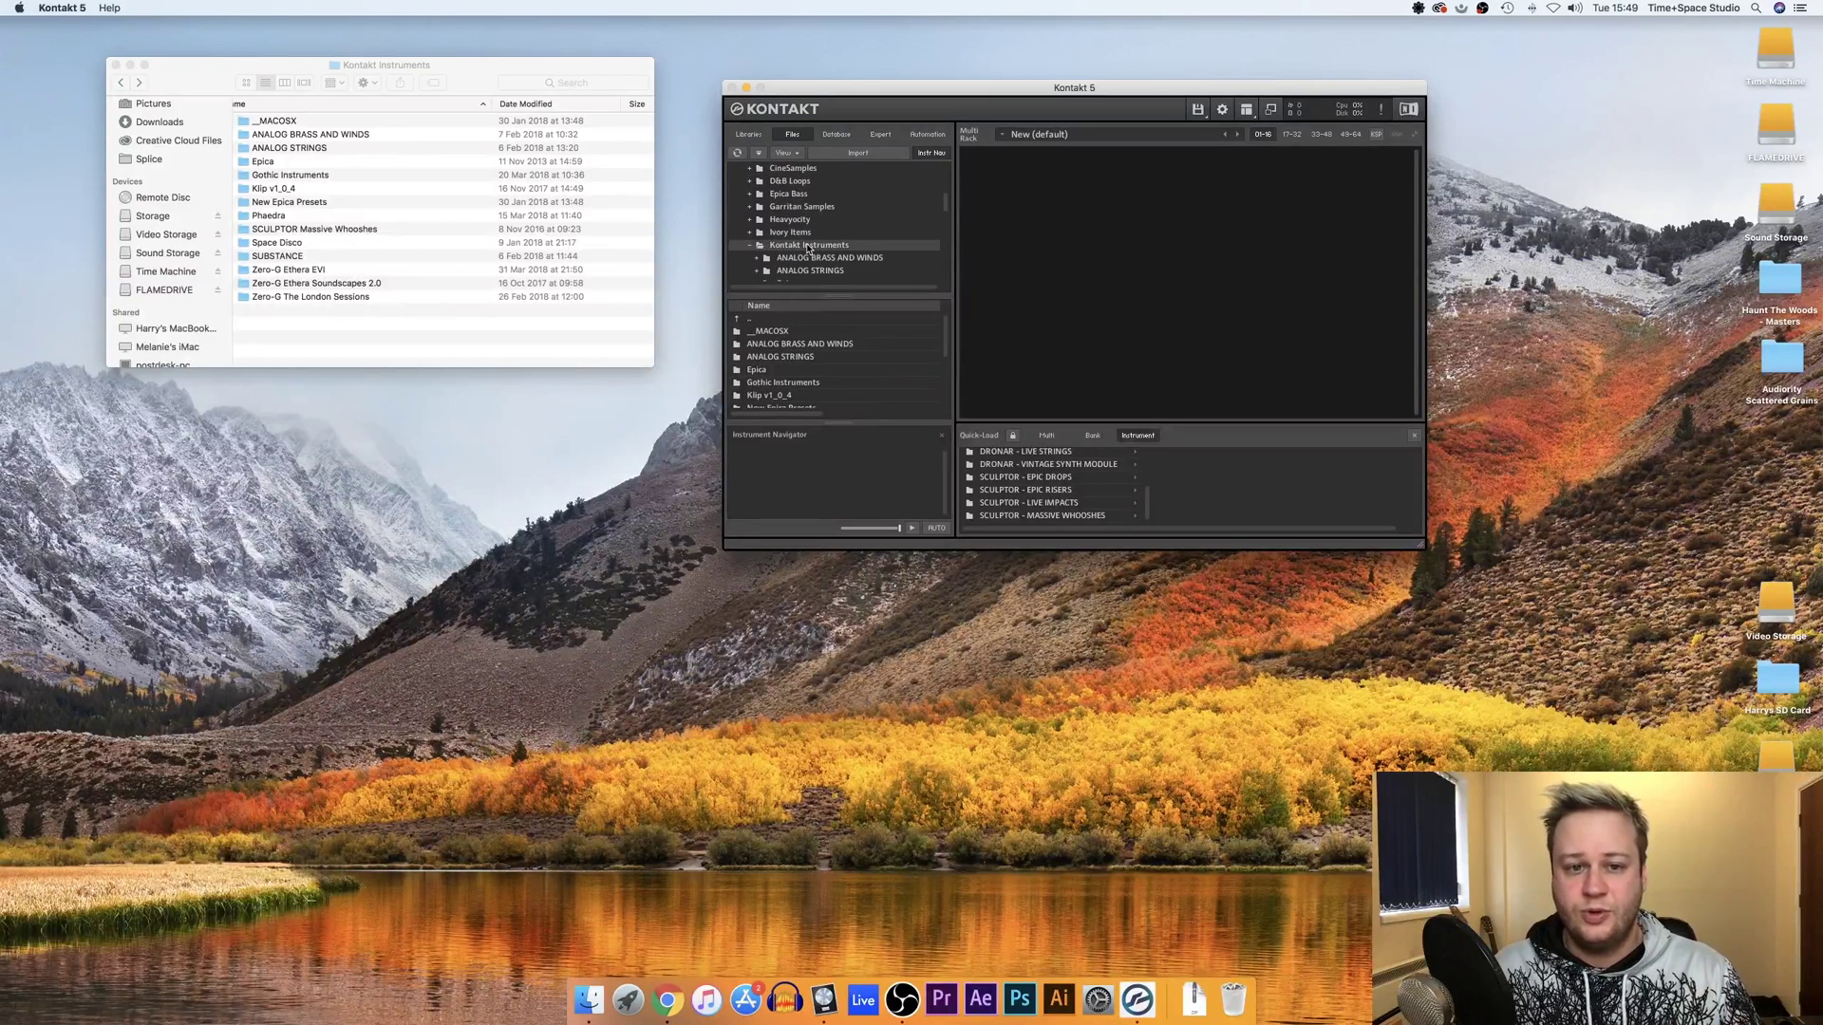
scroll(808, 243, down, 2)
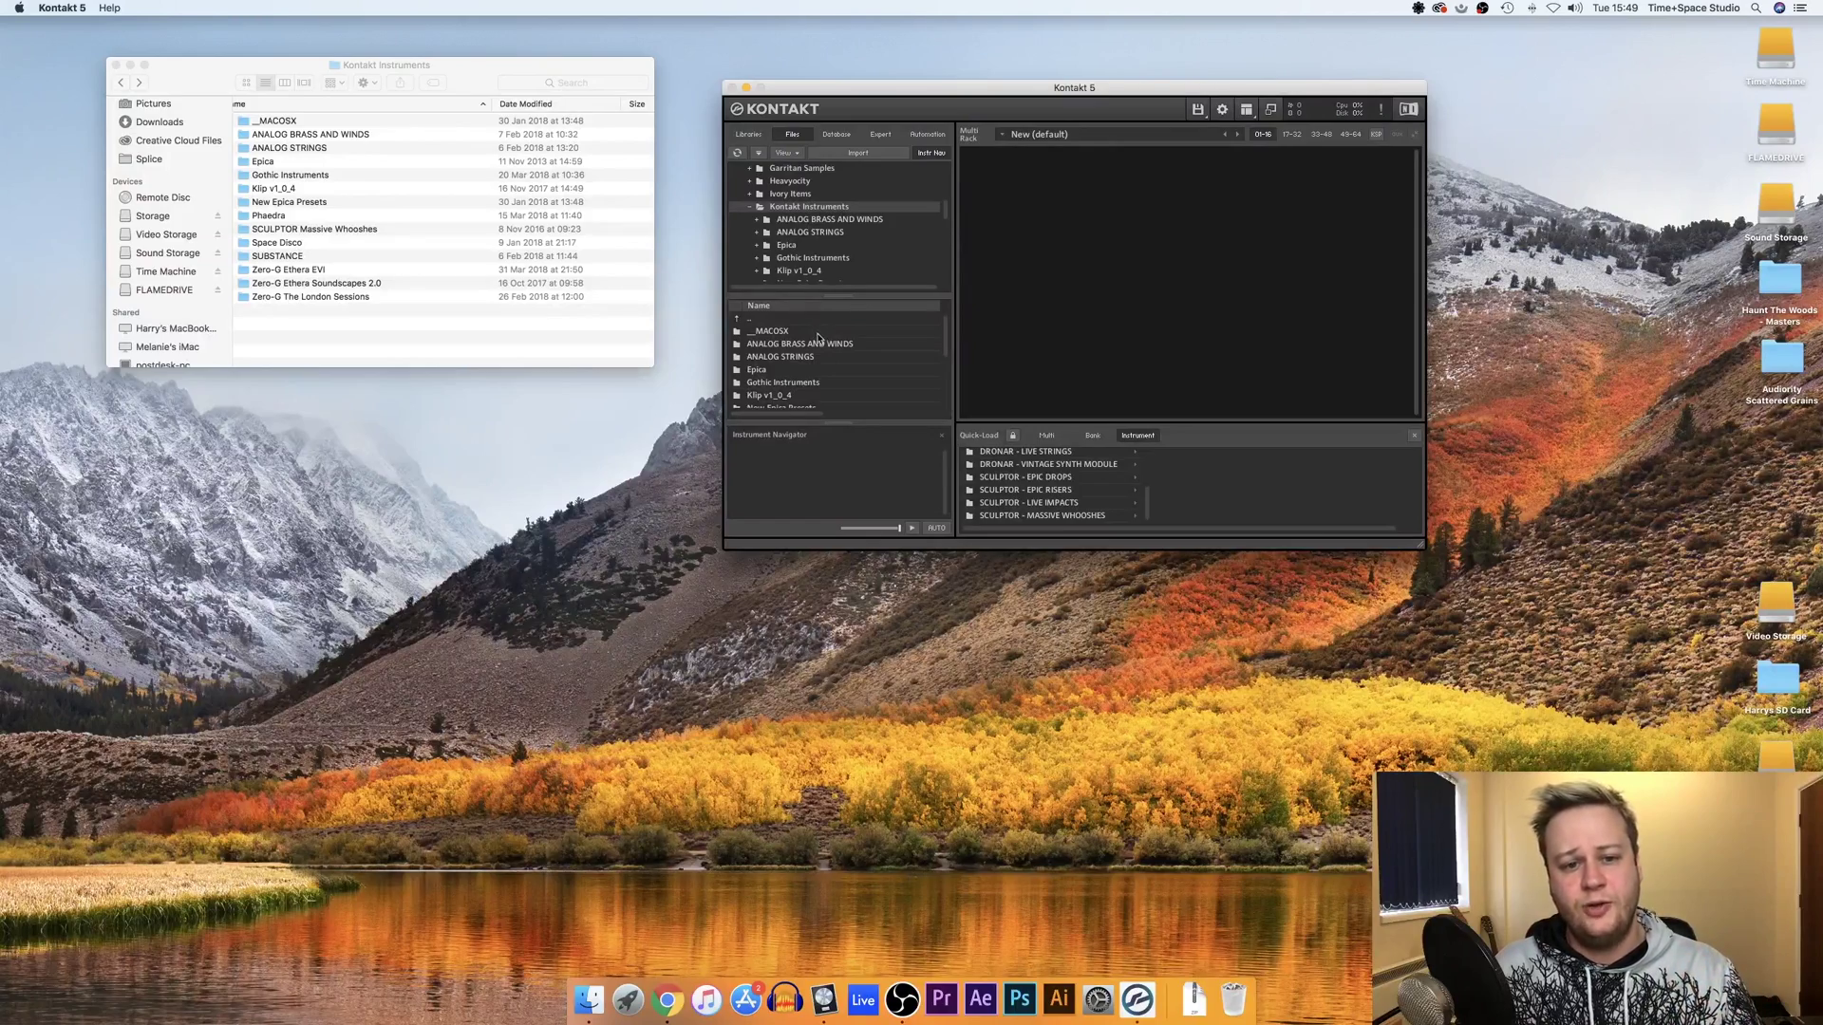
scroll(871, 356, down, 4)
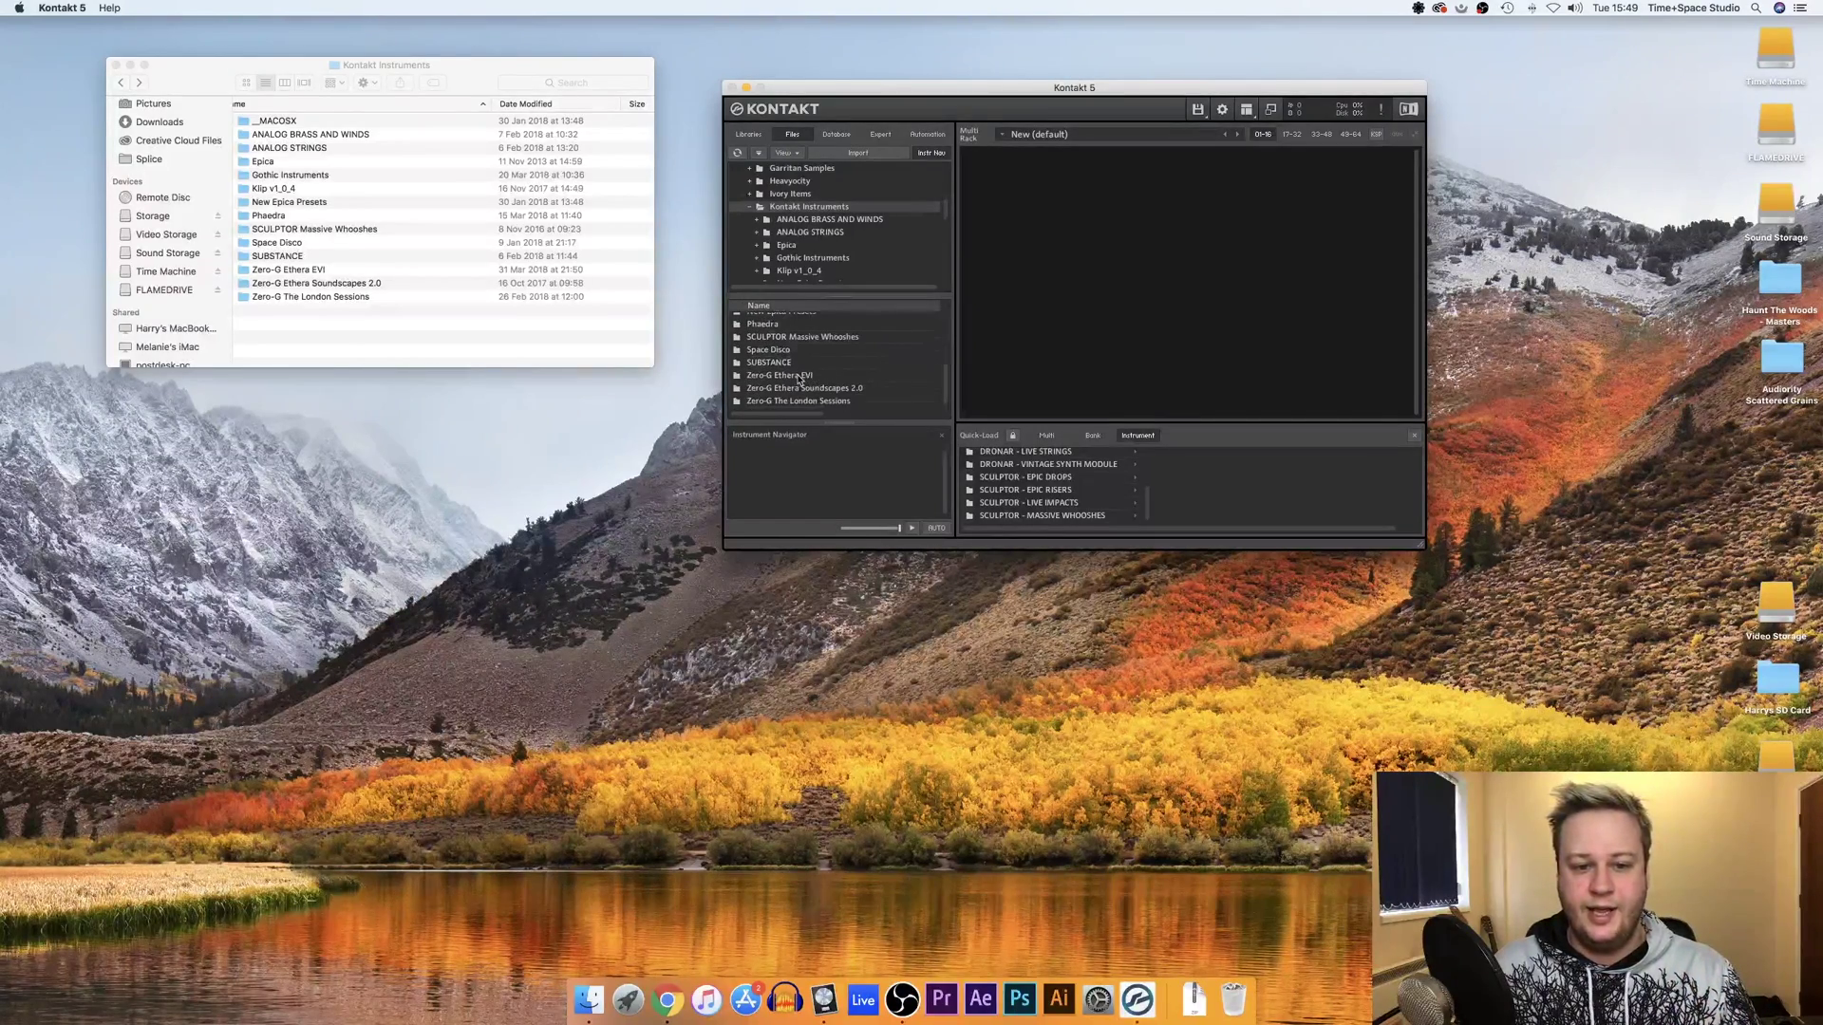
click(799, 376)
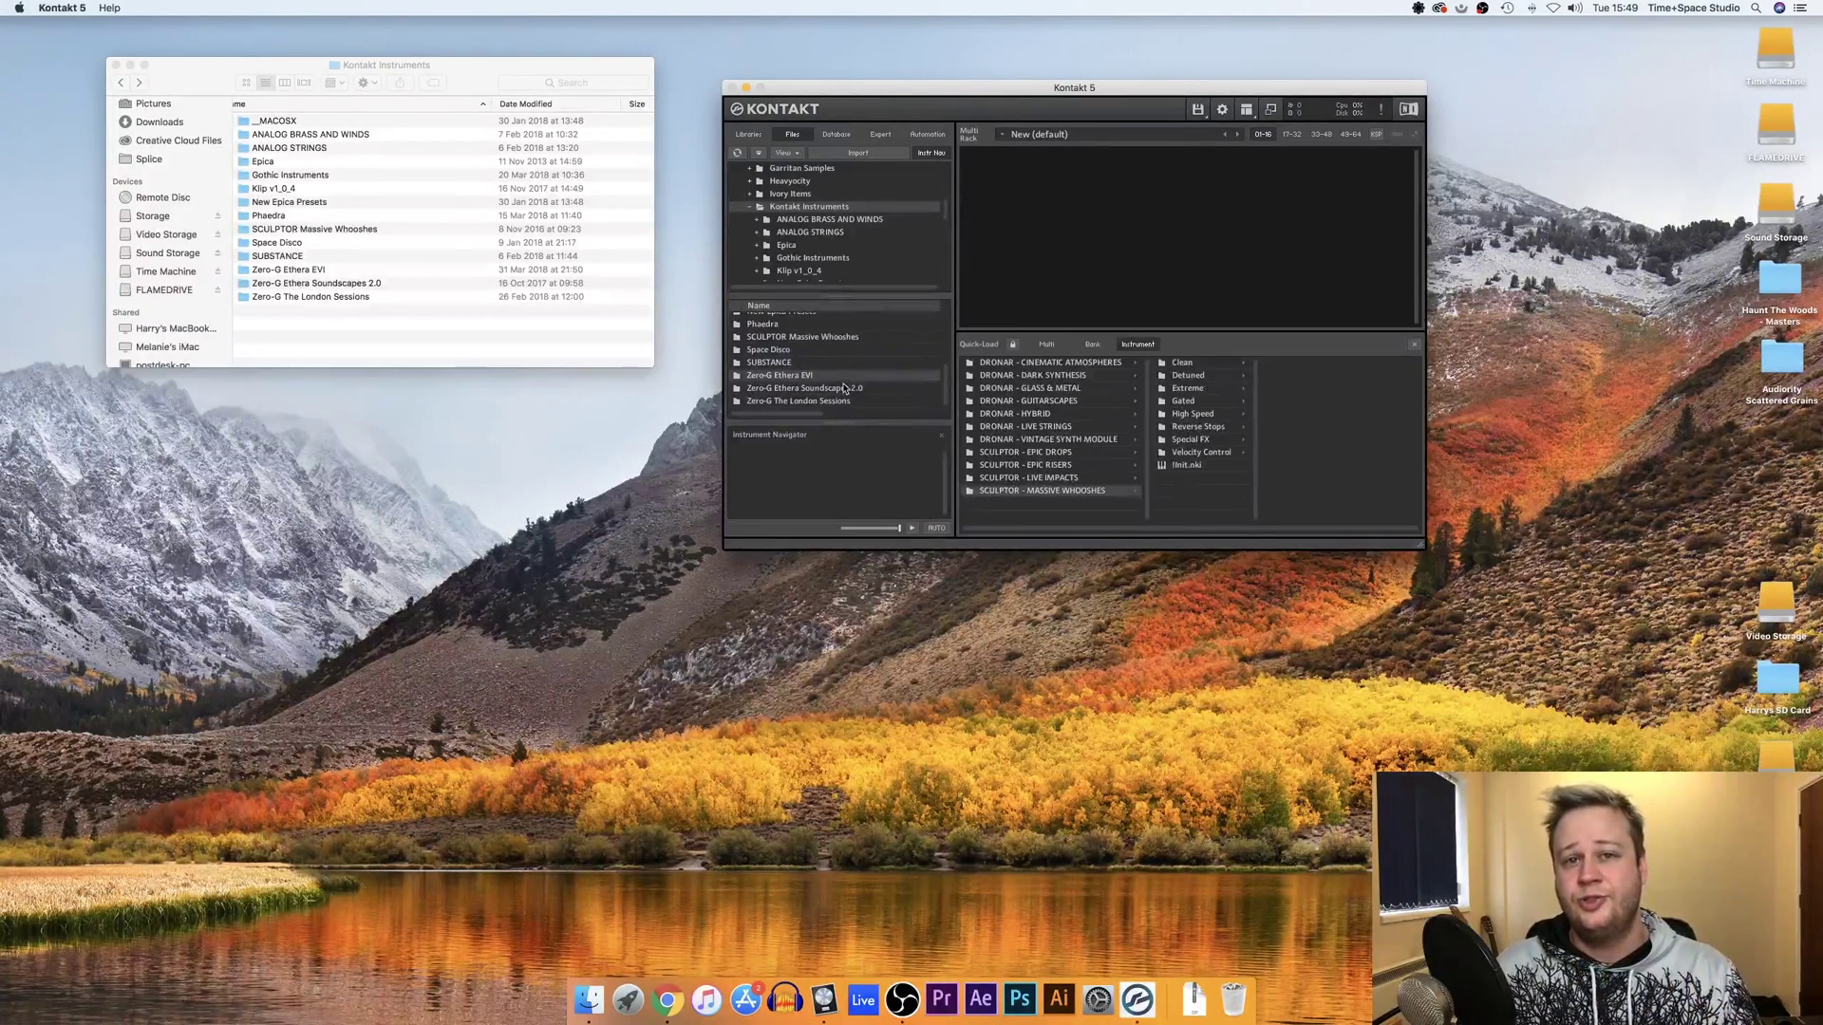
Drag Zero-G Ethera EVI into Quick-Load and rename the entry to ETHERA EVI
mouse_move(818, 395)
mouse_down()
mouse_move(918, 400)
mouse_move(1032, 516)
mouse_move(1030, 497)
mouse_up()
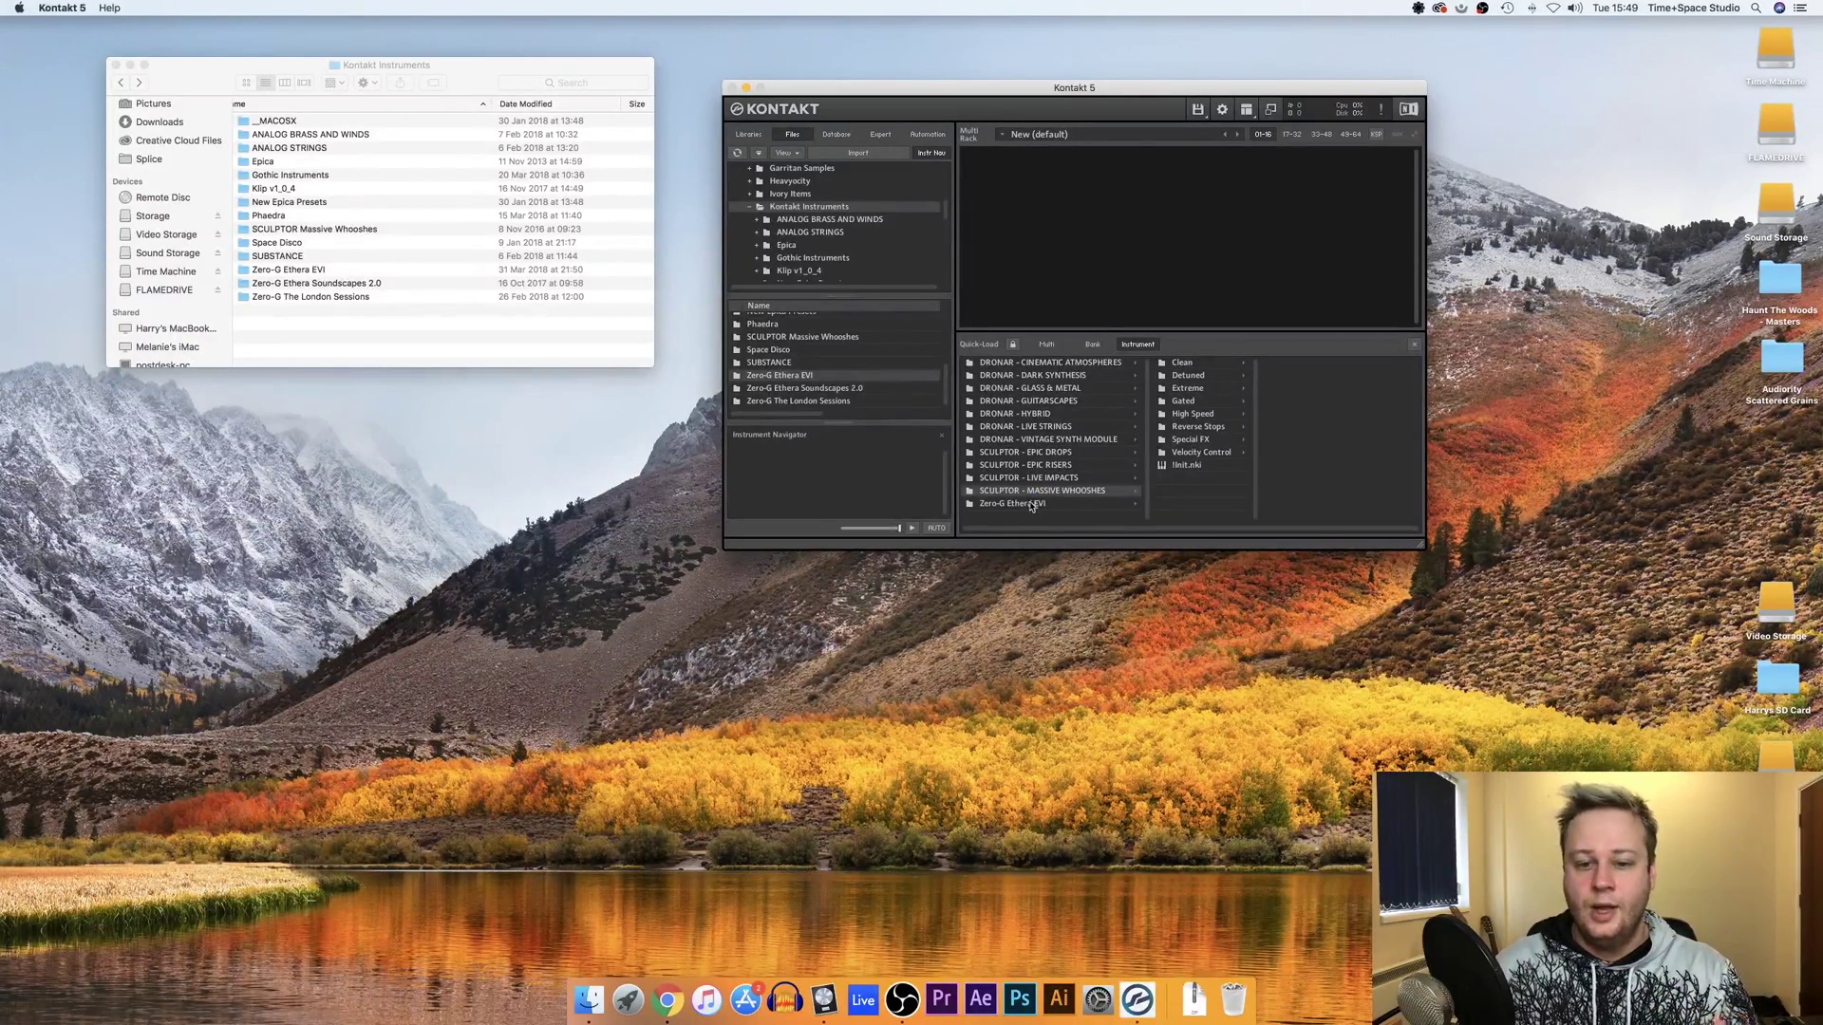
right_click(1029, 504)
click(1067, 526)
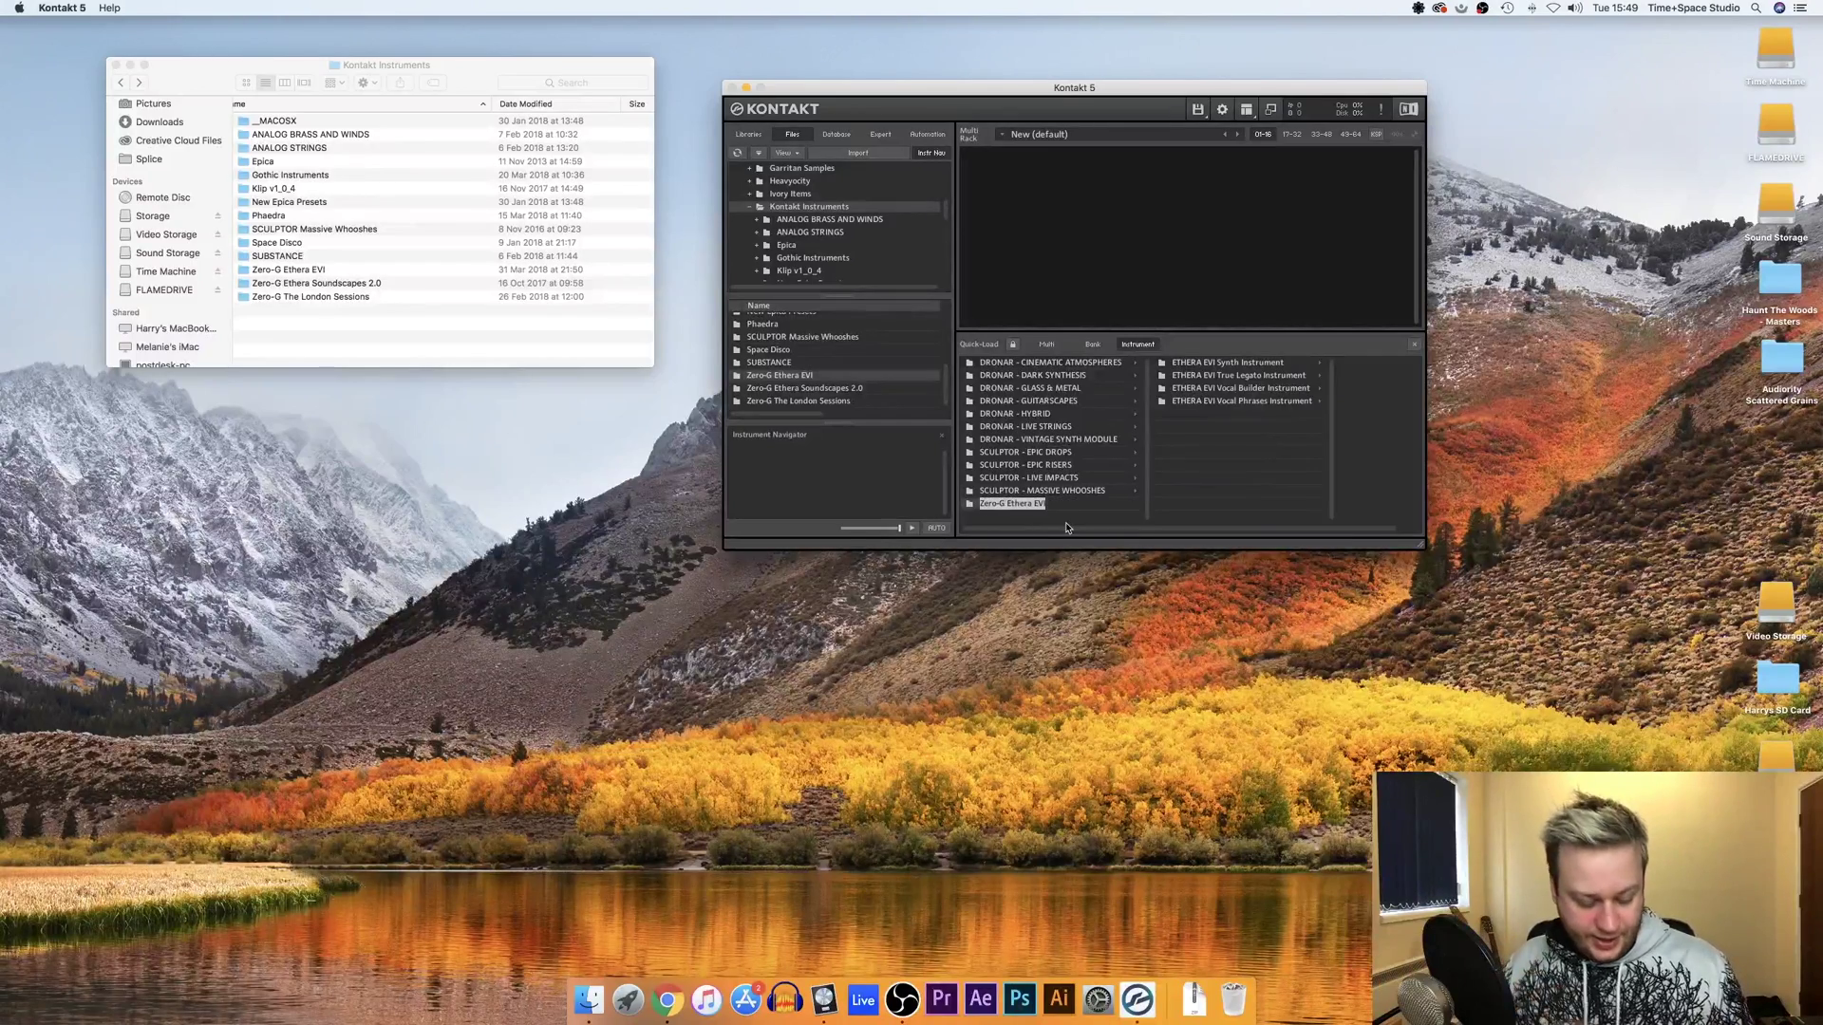
text(ETHERA)
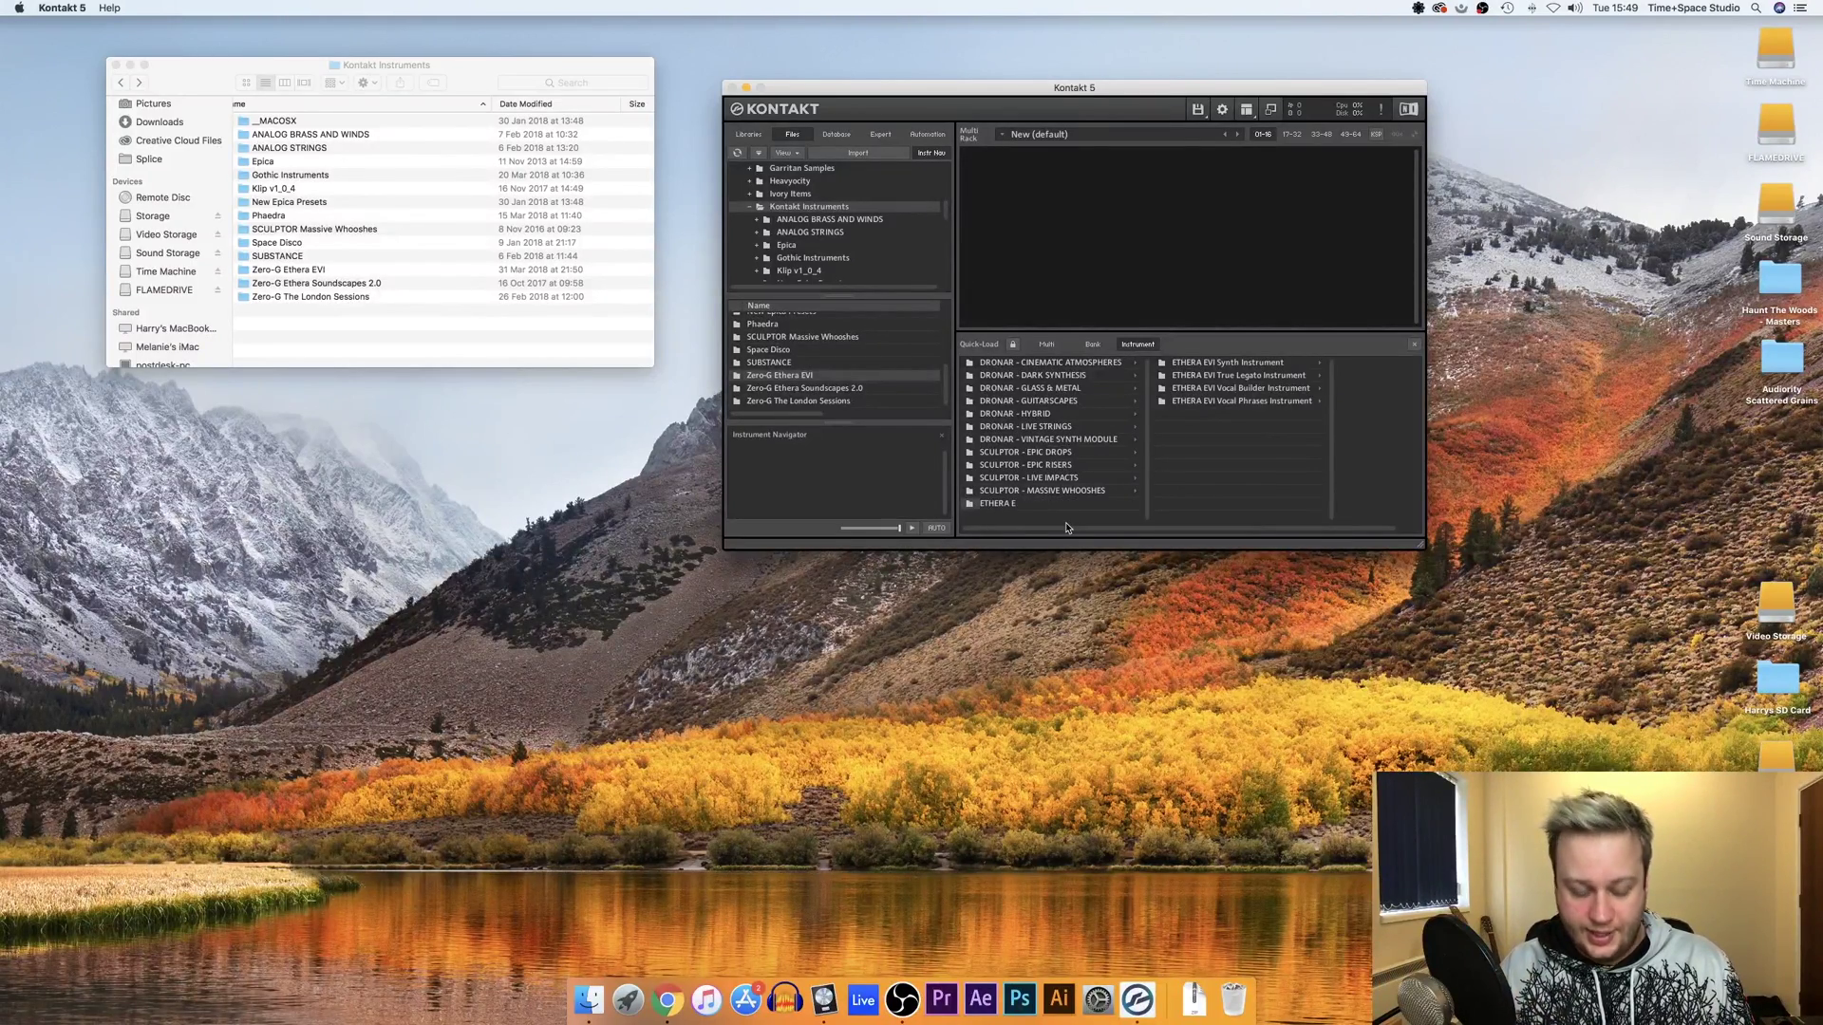
key(Return)
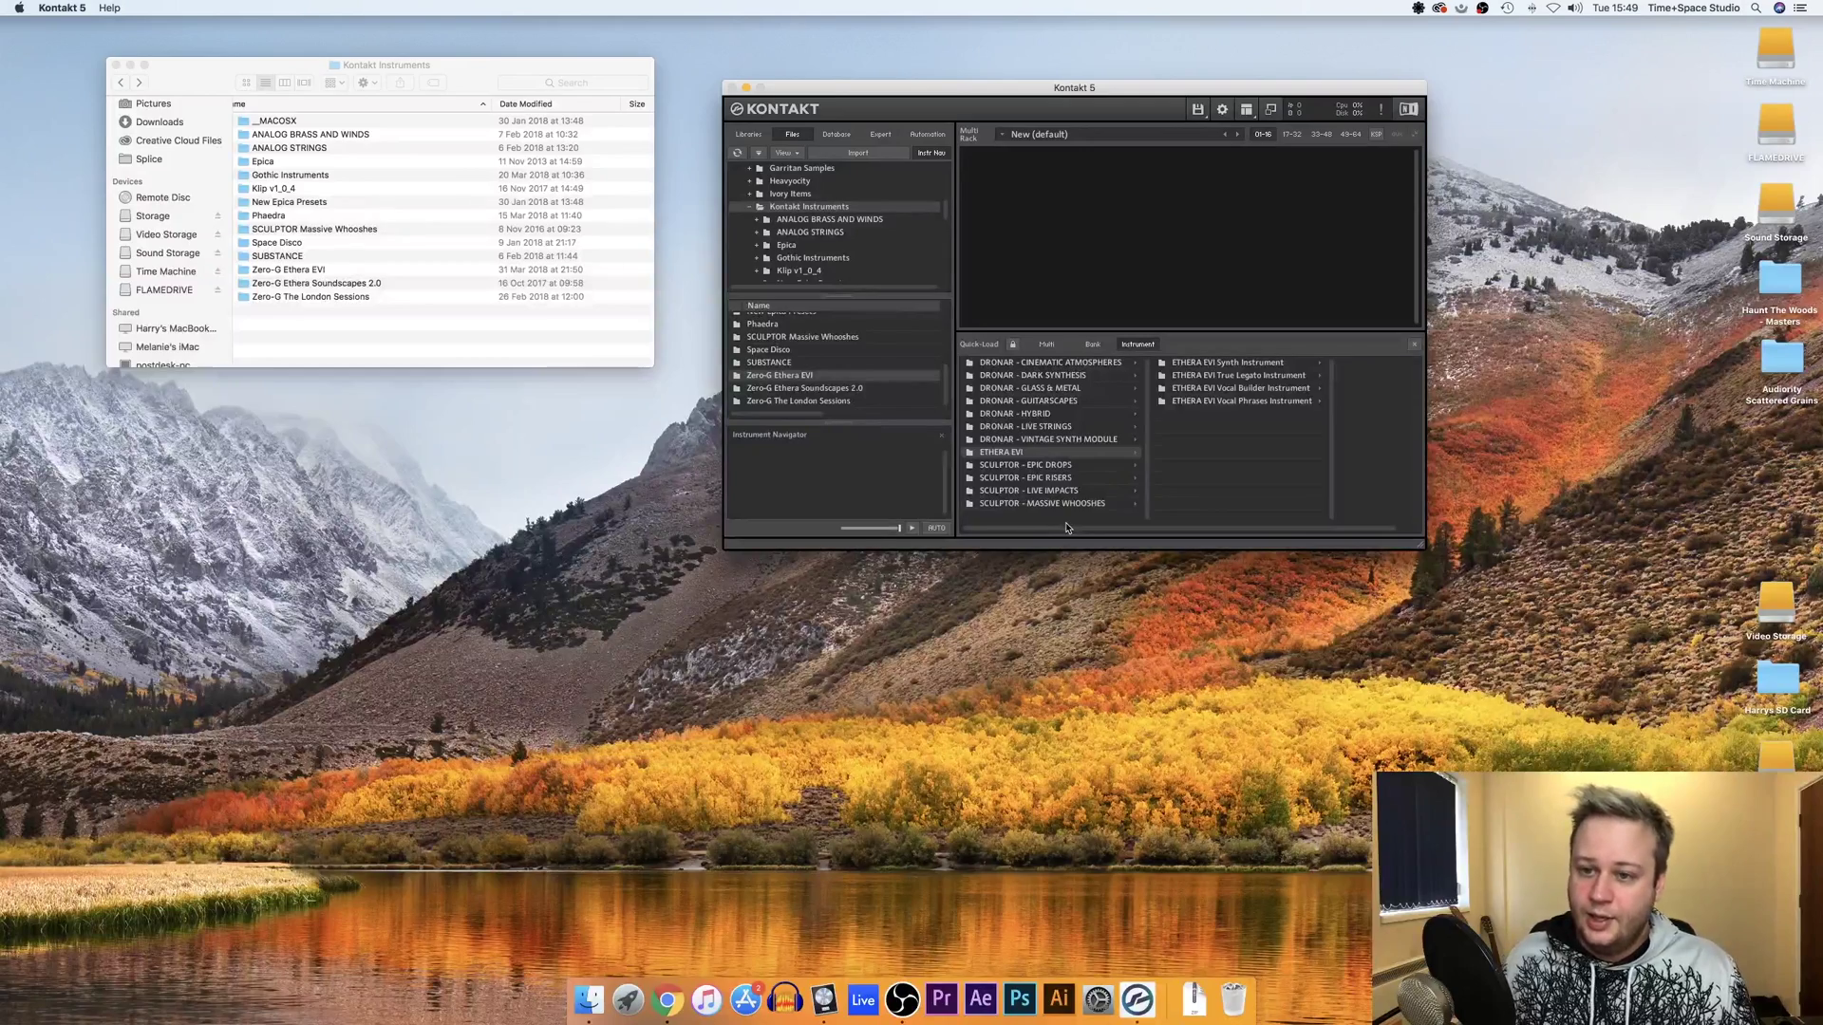
Browse the ETHERA EVI Synth, Vocal Builder and Vocal Phrases instrument presets in Quick-Load
click(1223, 365)
click(1350, 402)
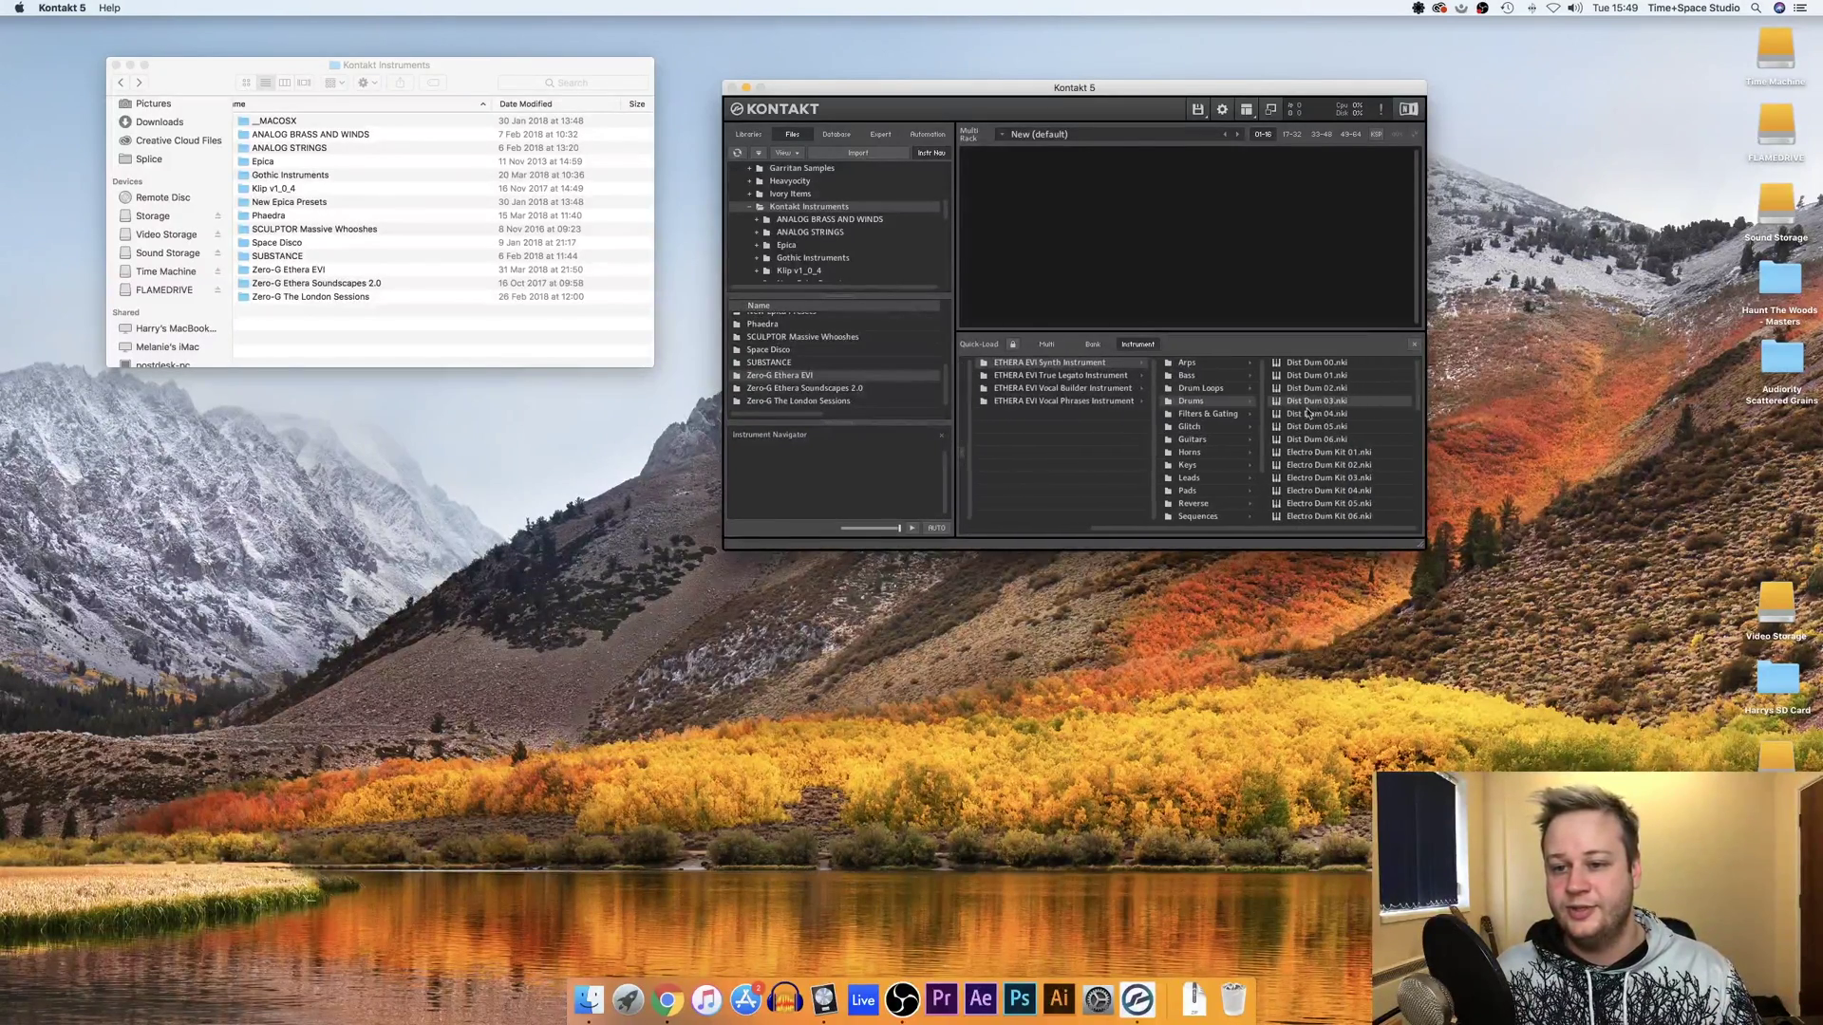
click(991, 389)
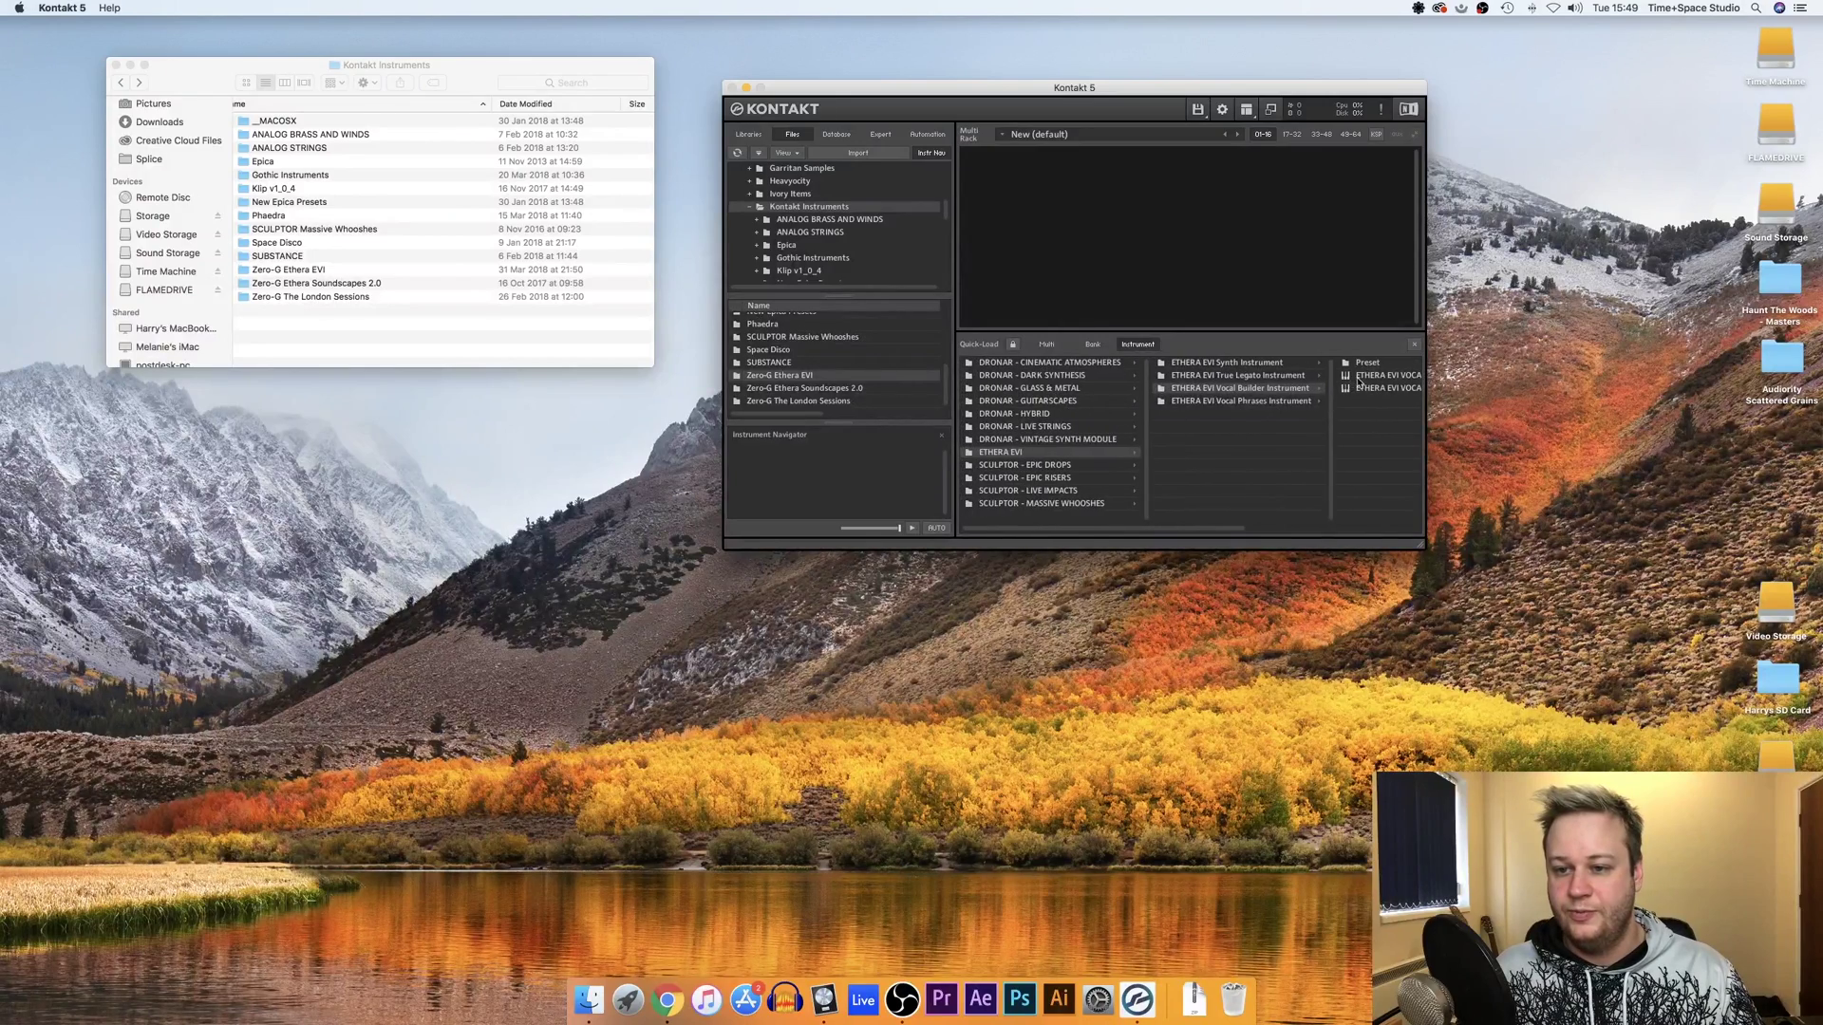
click(1263, 401)
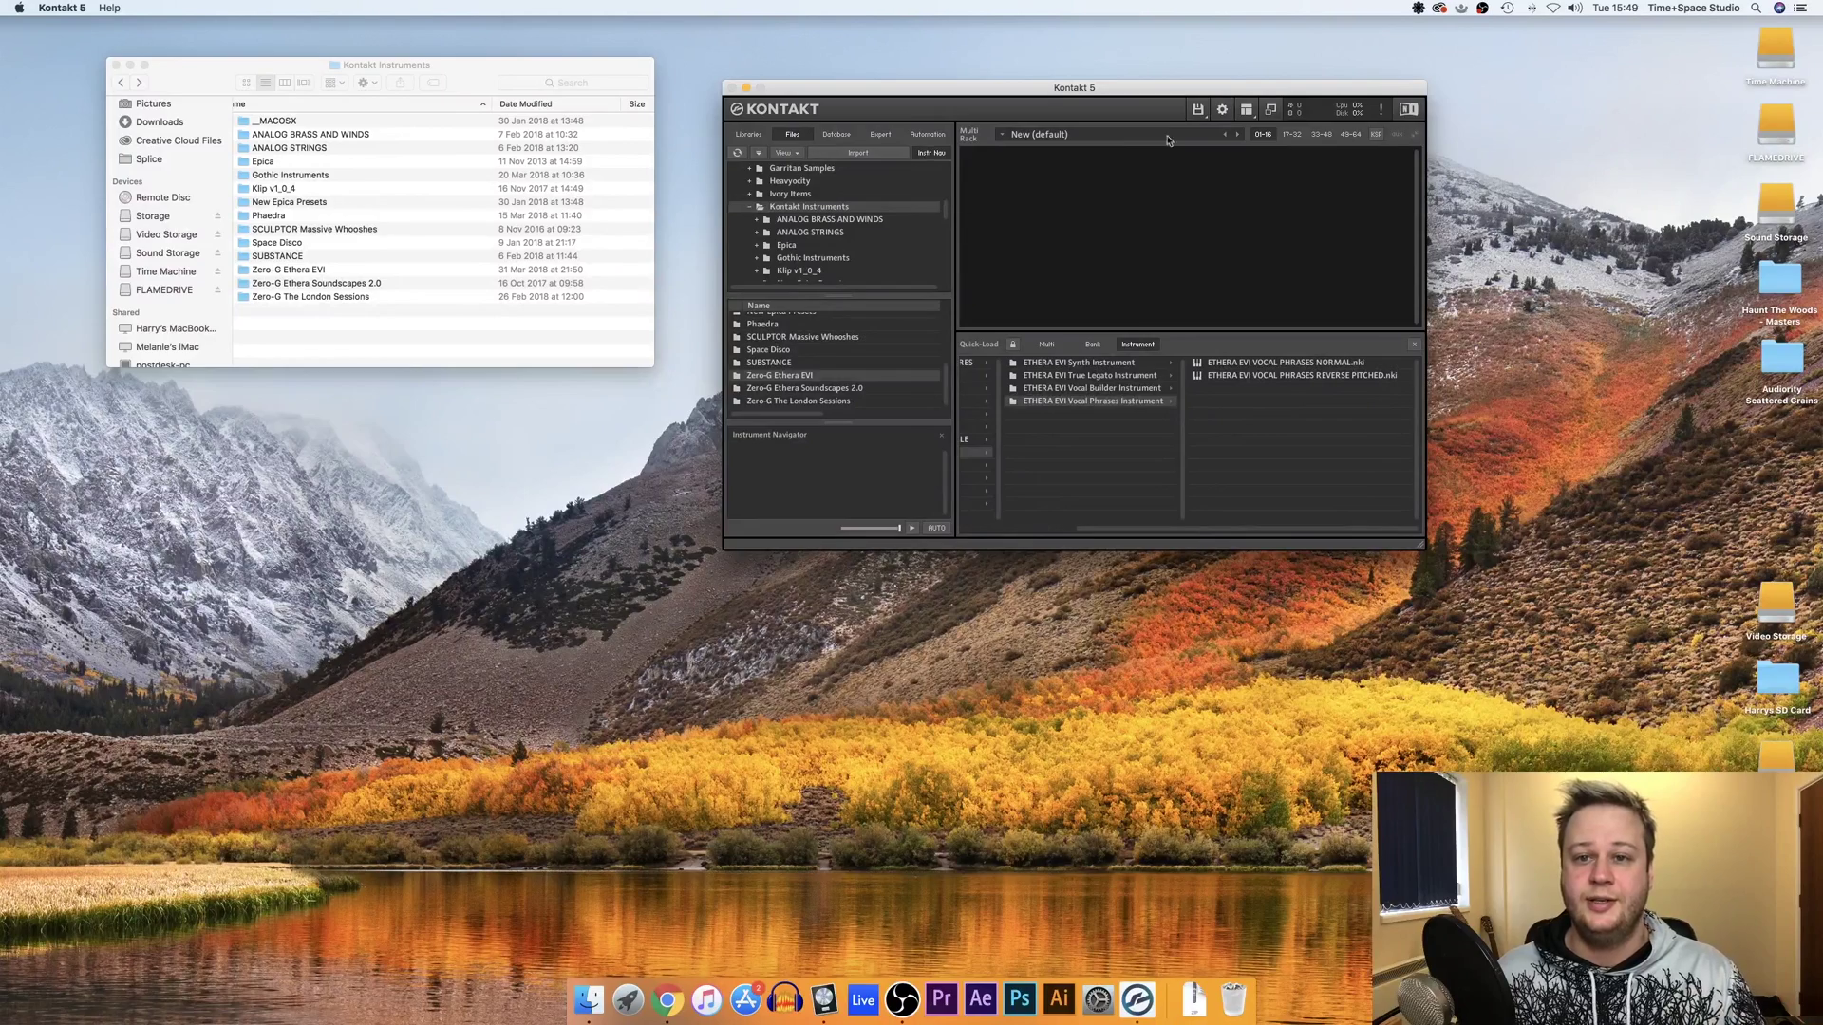
click(1247, 111)
Hide the file browser and Quick-Load panes
click(1256, 127)
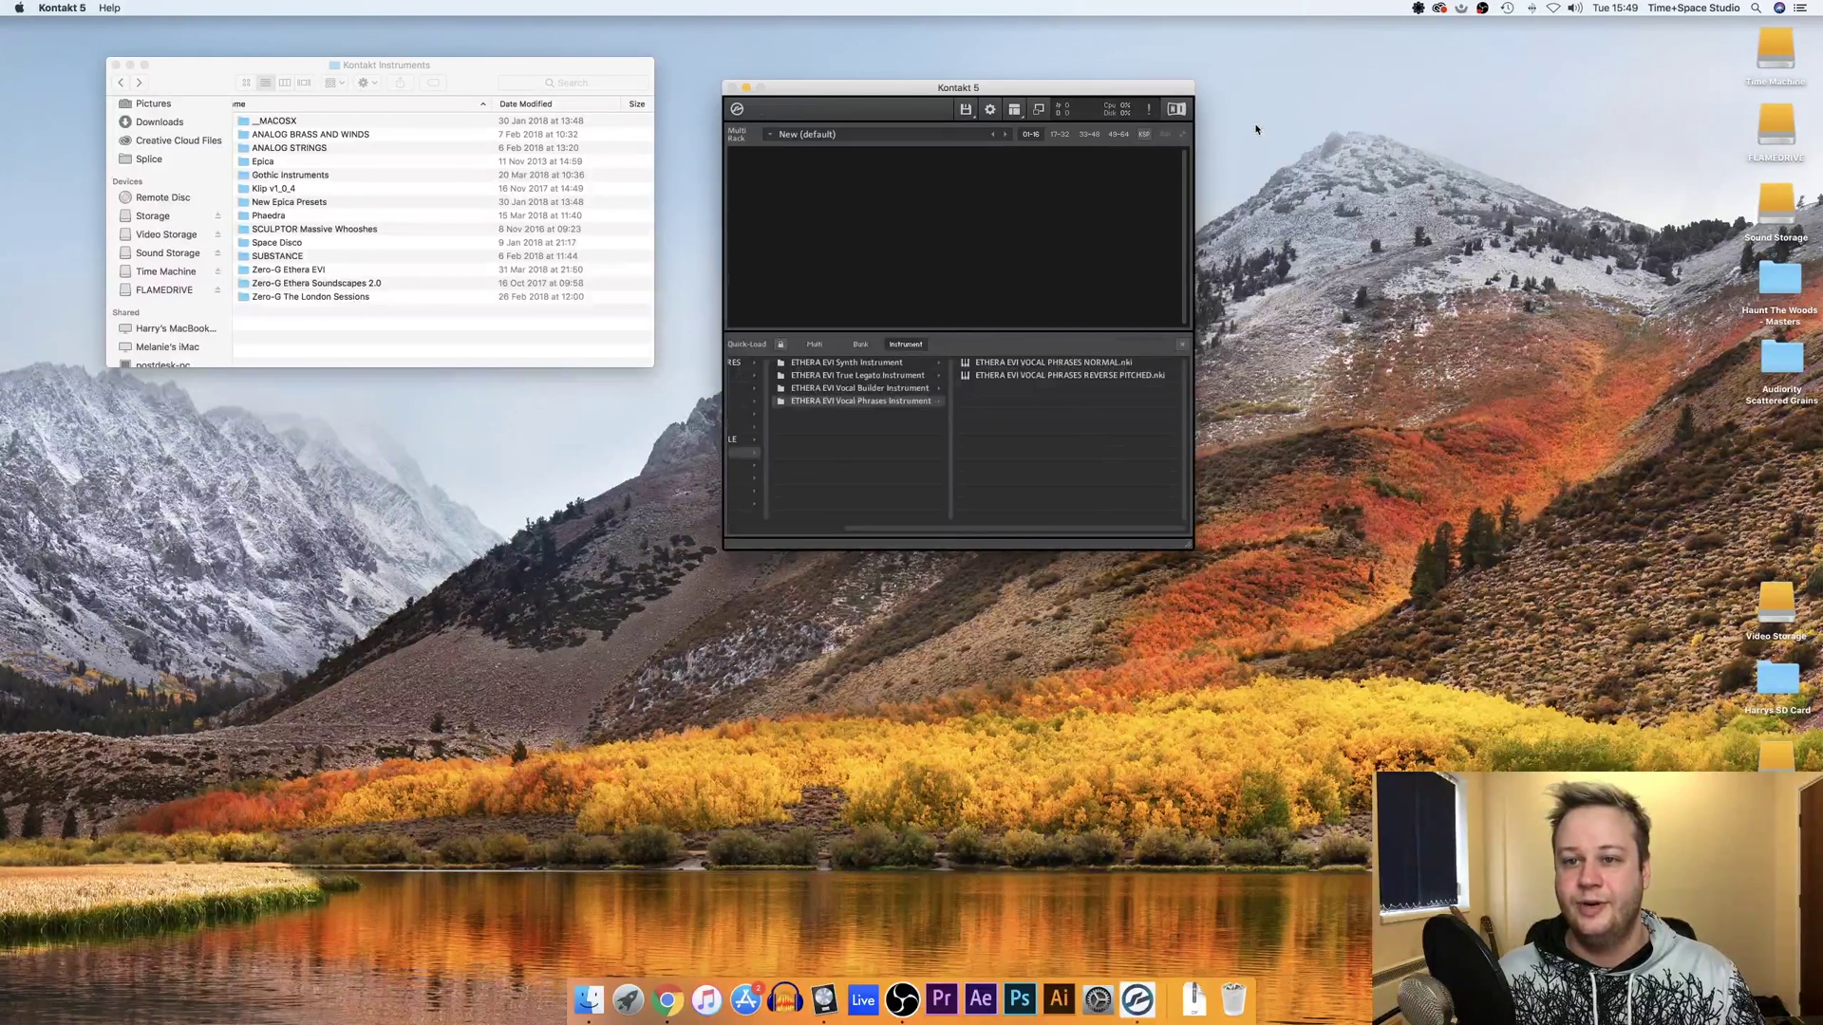
click(1014, 109)
click(1015, 192)
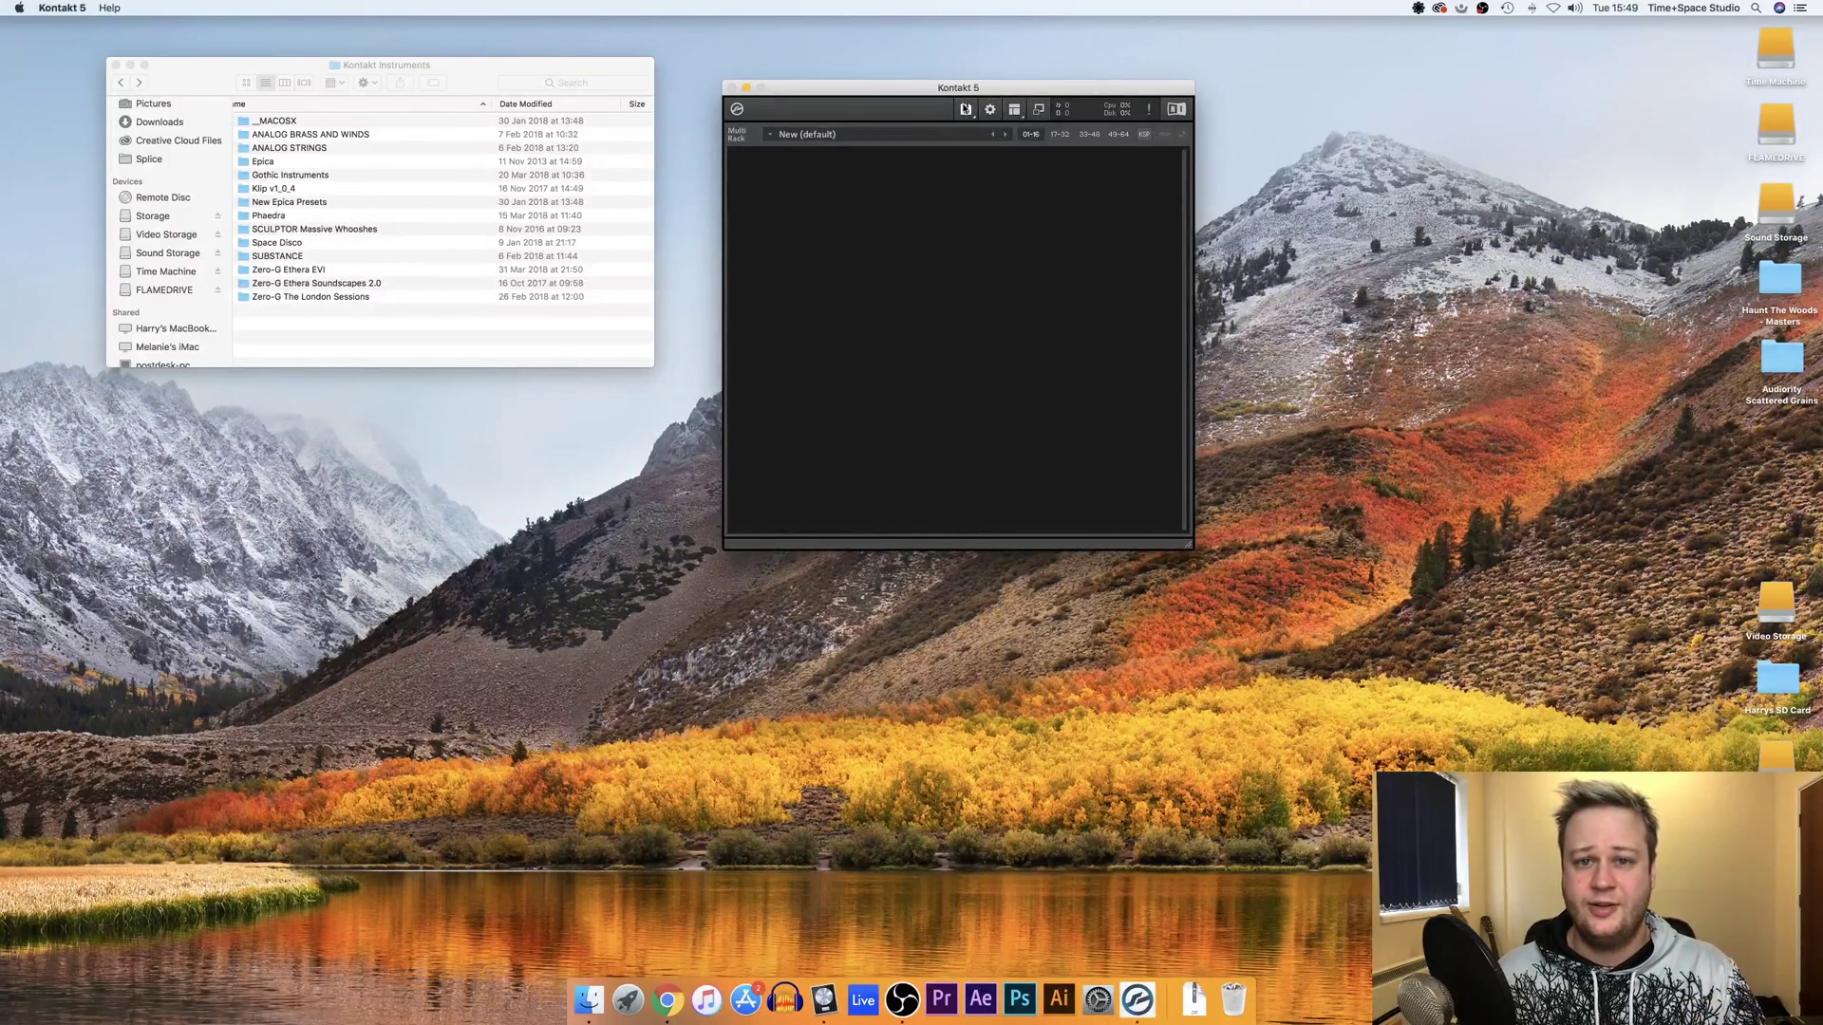
Navigate New instrument from list > ETHERA EVI > True Legato Instrument
click(966, 109)
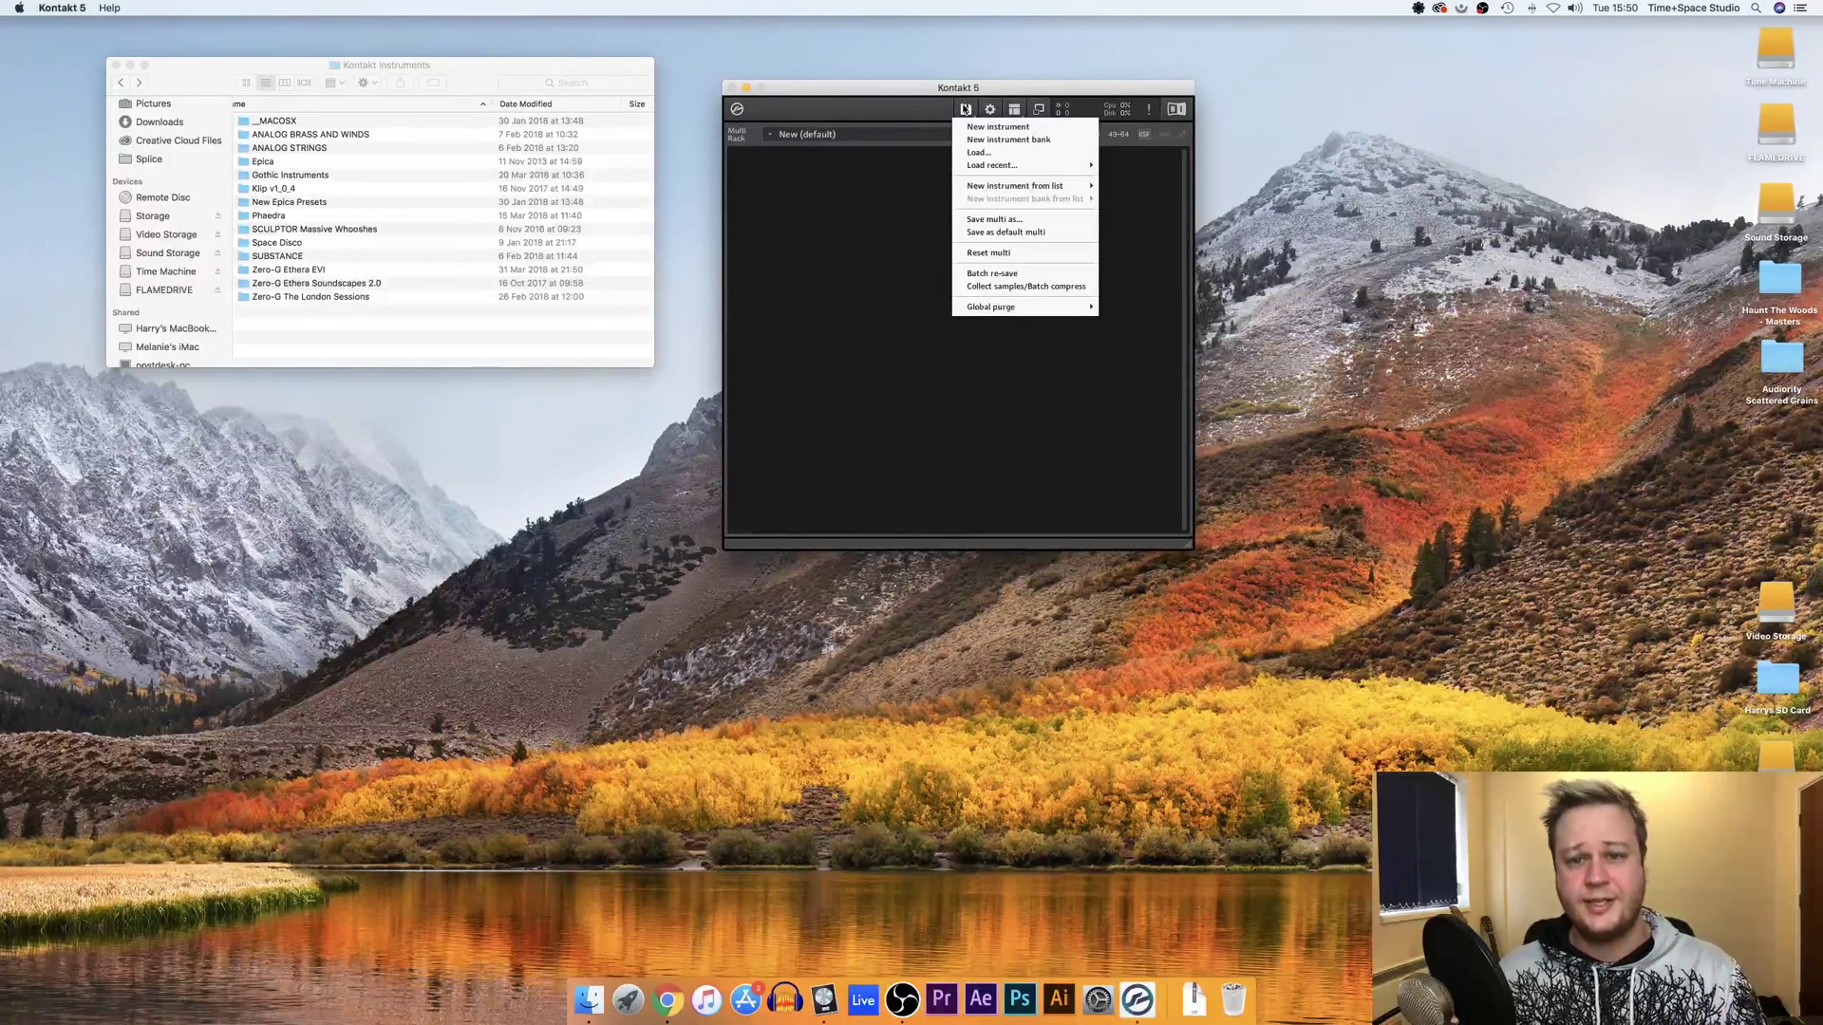
mouse_move(972, 188)
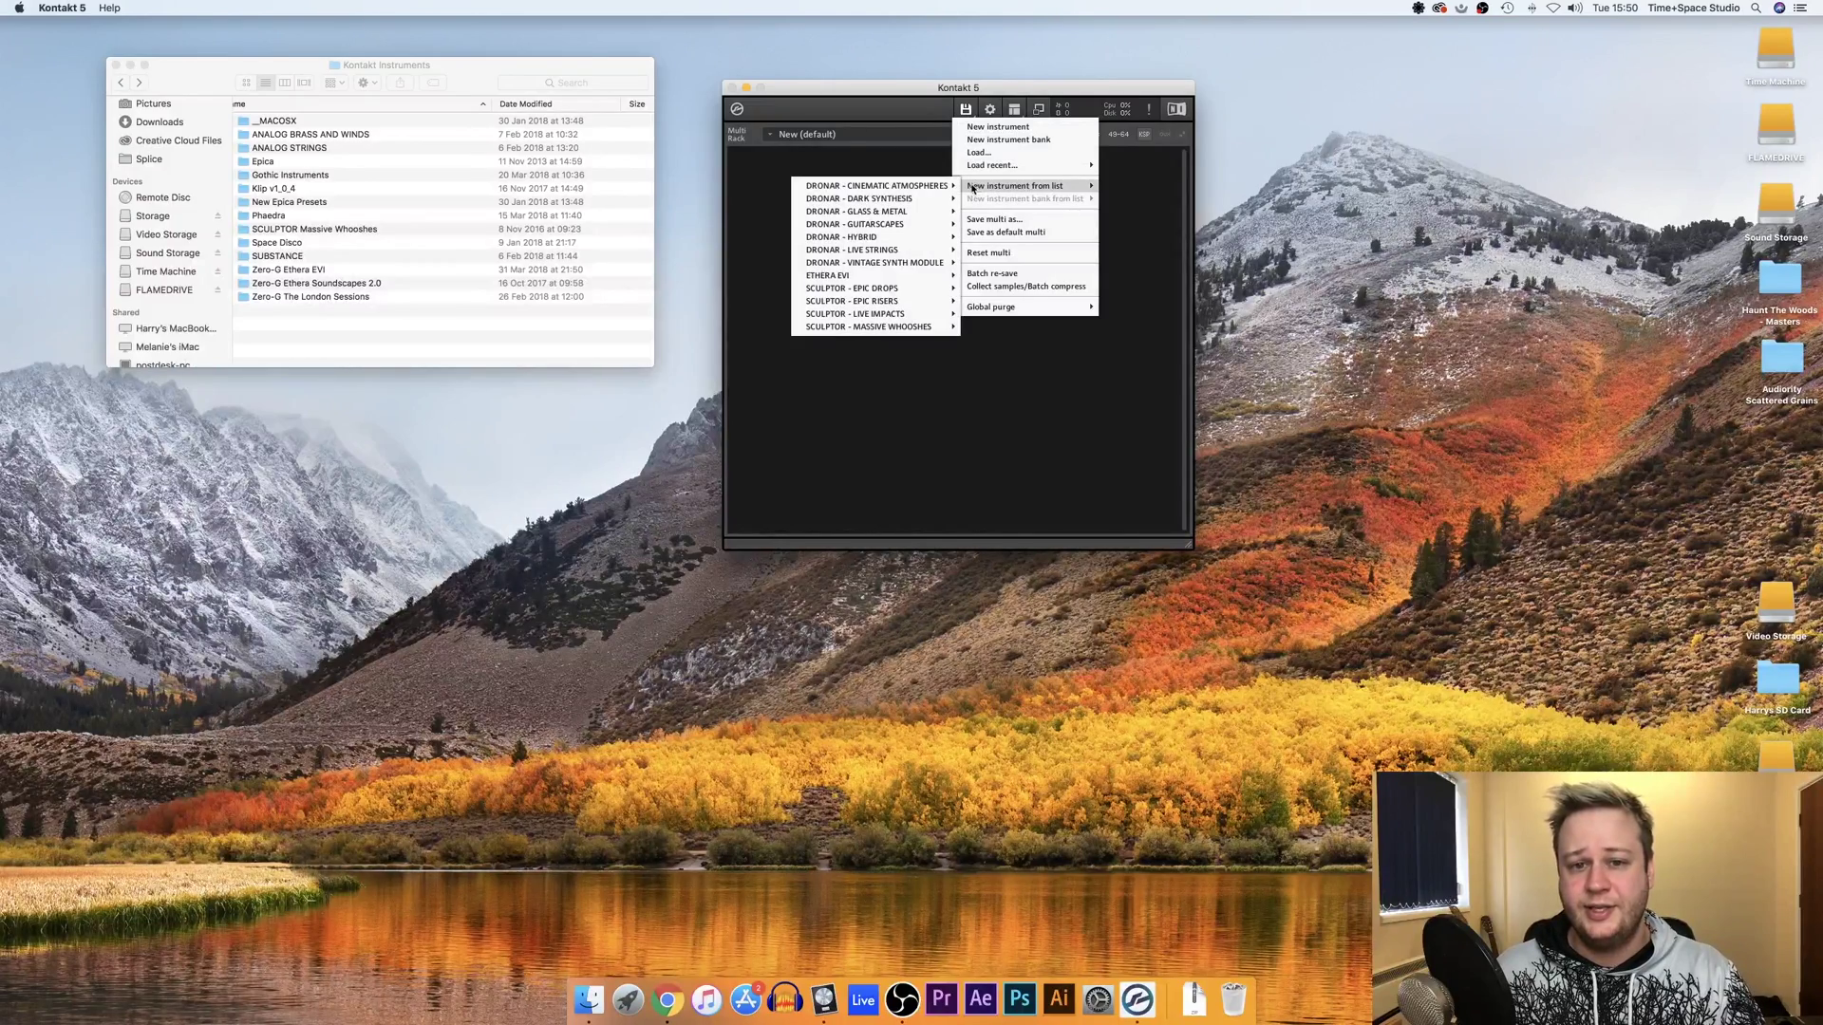
mouse_move(869, 277)
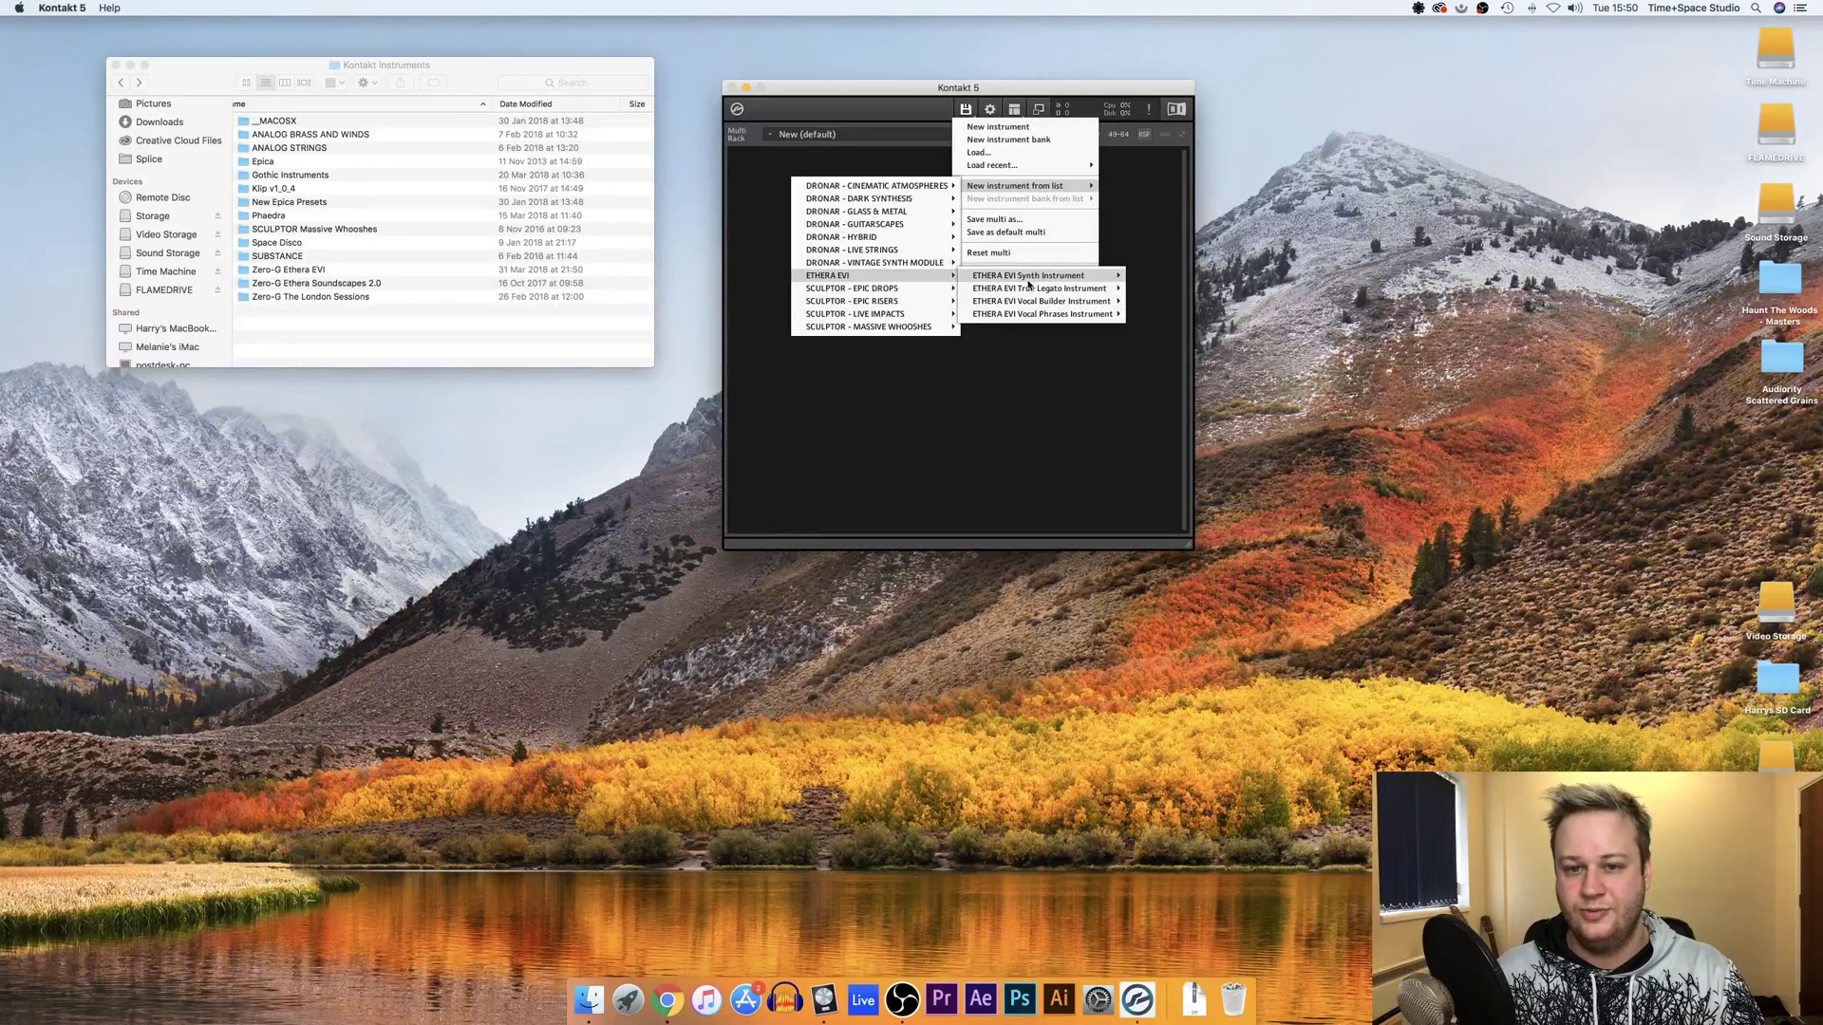
mouse_move(1029, 283)
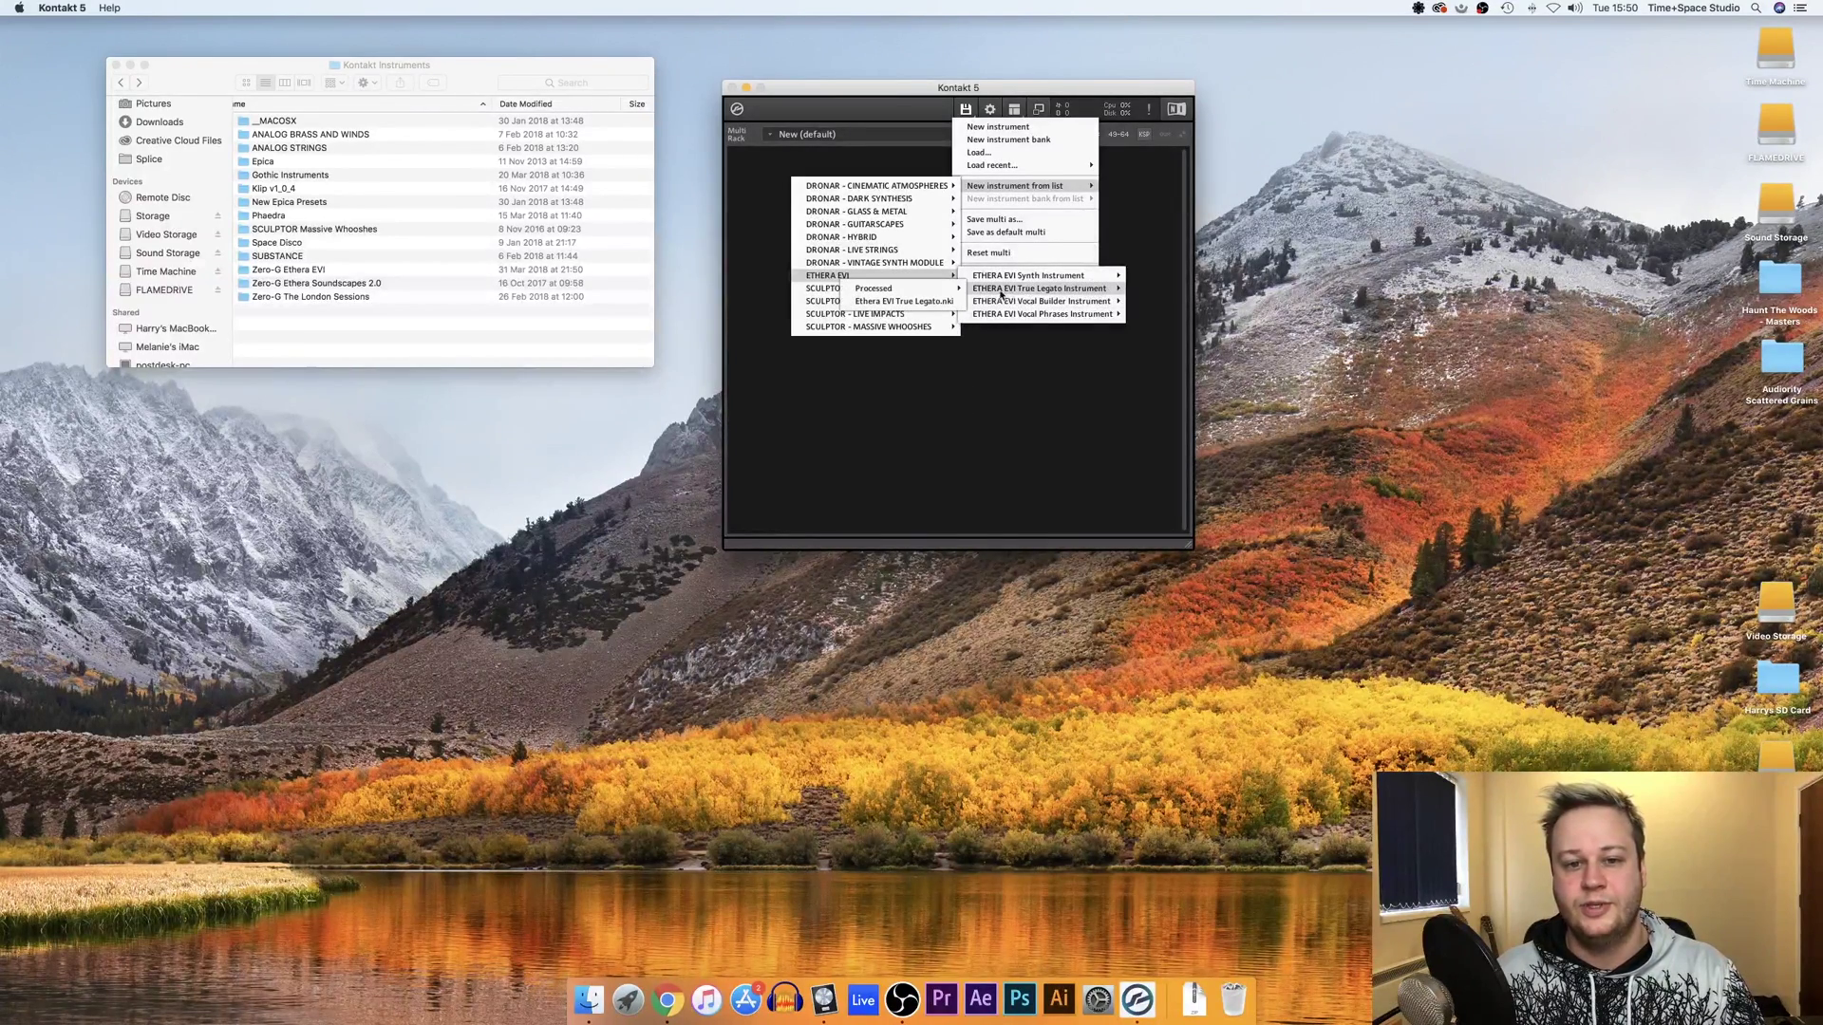
Load Ethera EVI True Legato.nki as a new instrument into the rack
click(923, 301)
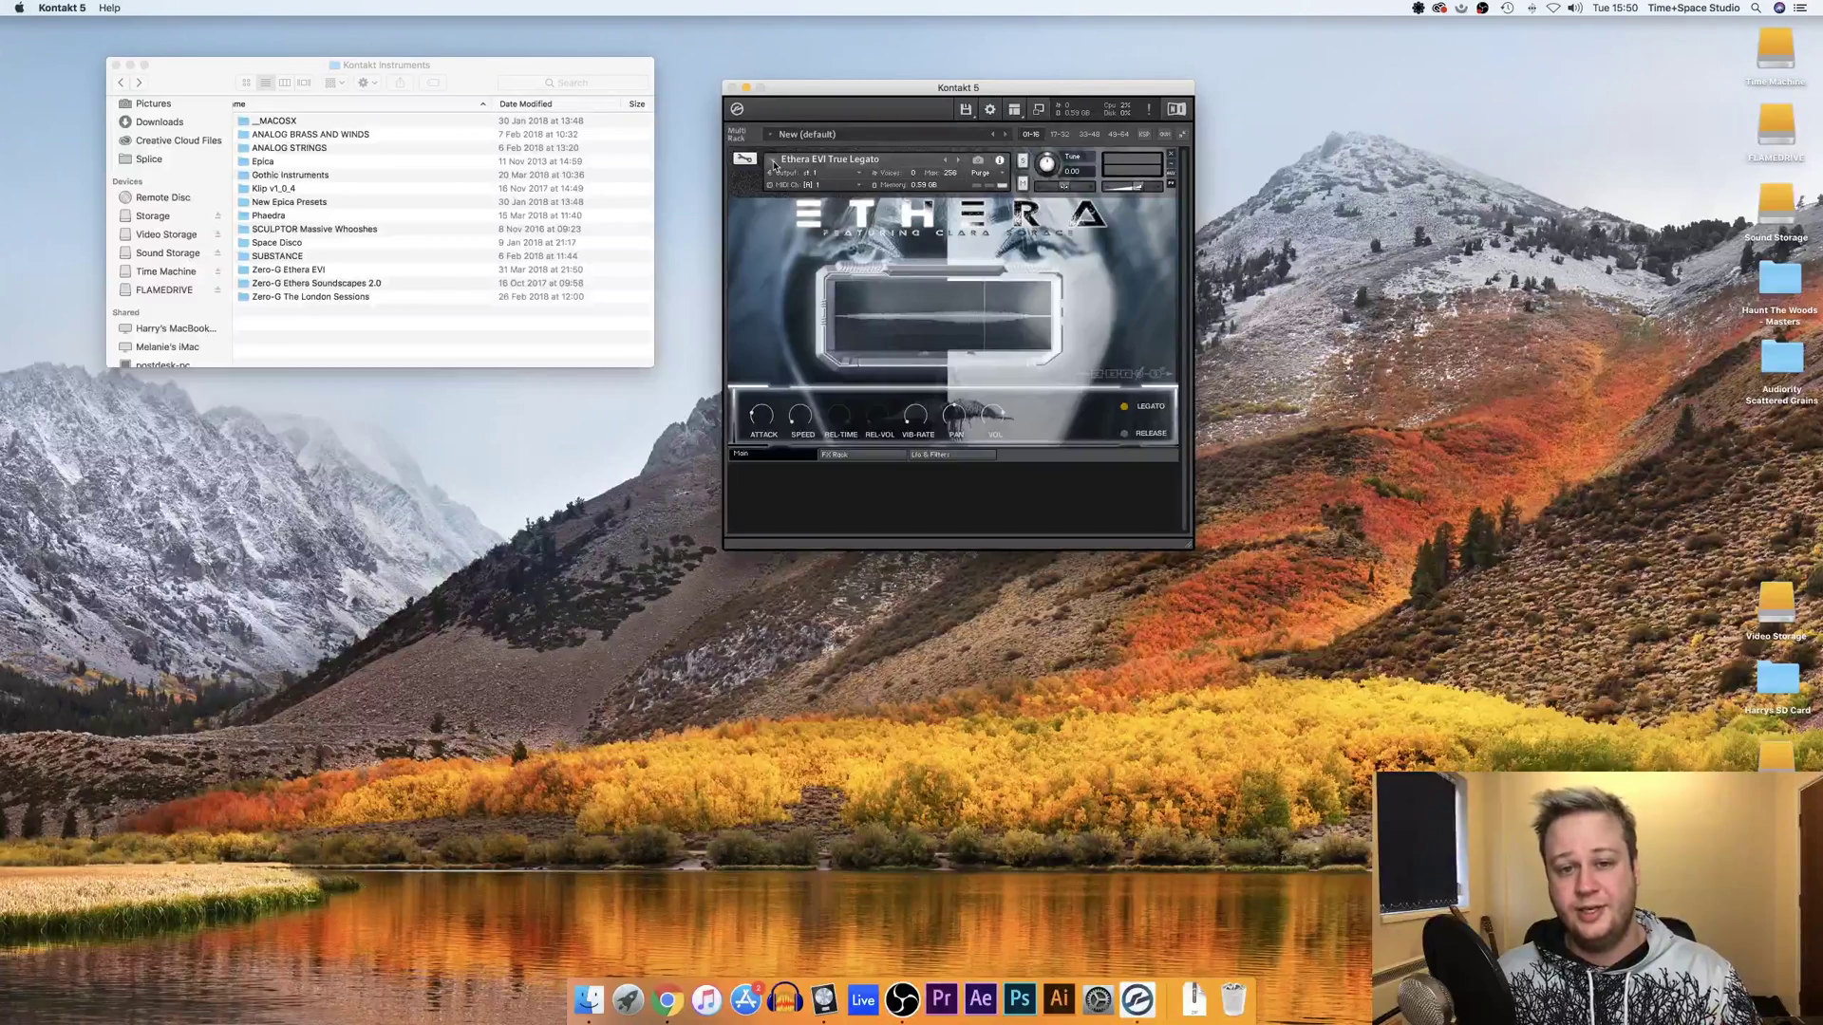
Swap the True Legato slot for ETHERA EVI Synth Instrument's Bass 13.nki
click(774, 165)
mouse_move(809, 263)
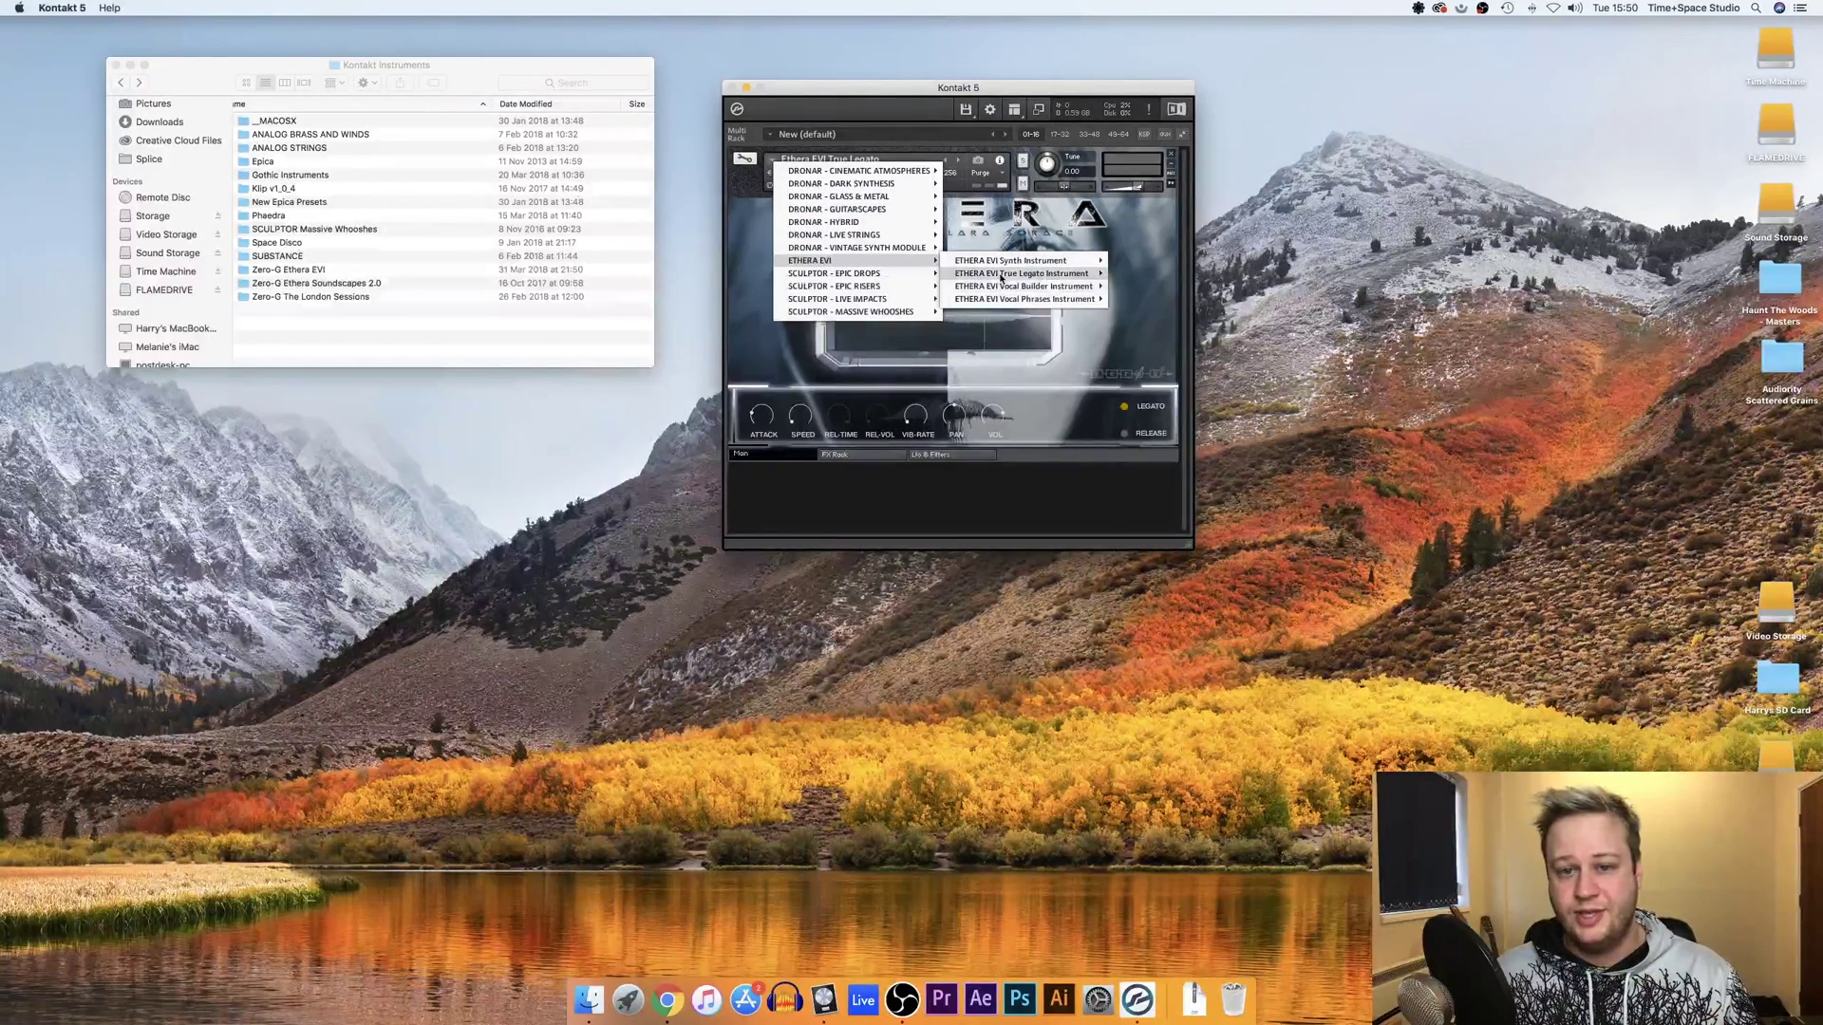
mouse_move(1016, 265)
mouse_move(1130, 273)
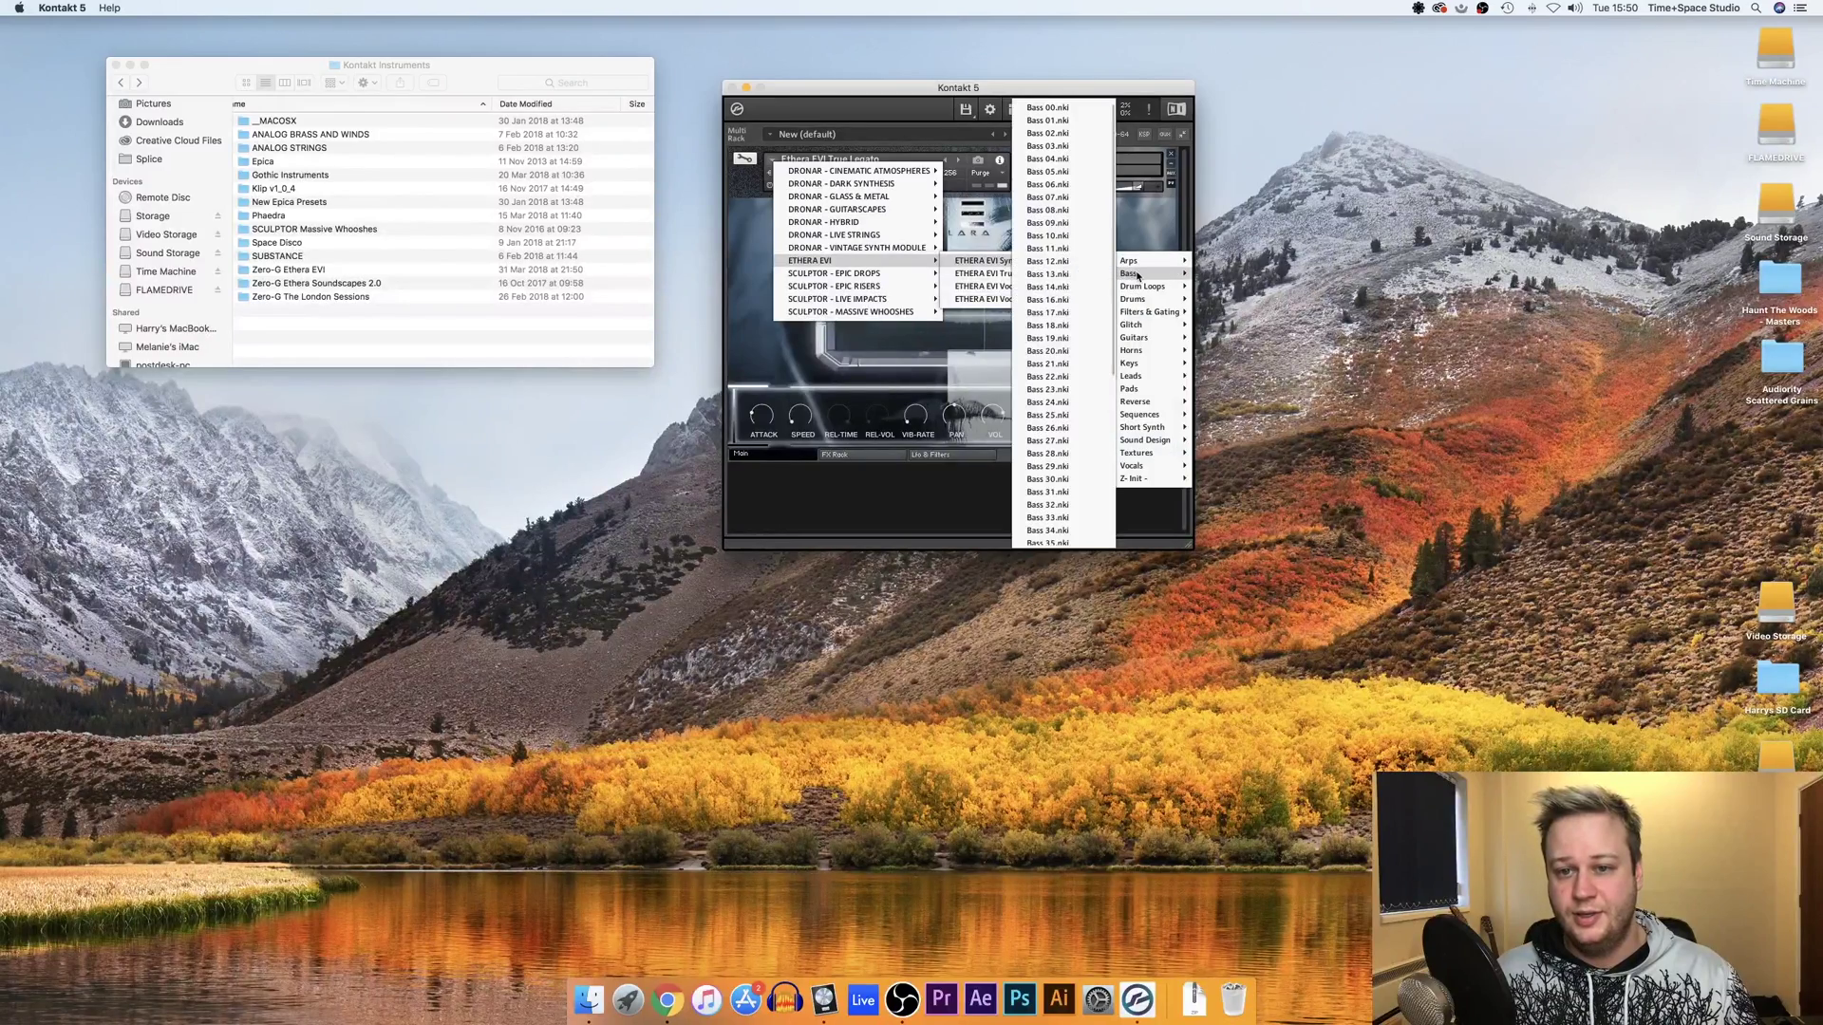
click(1087, 275)
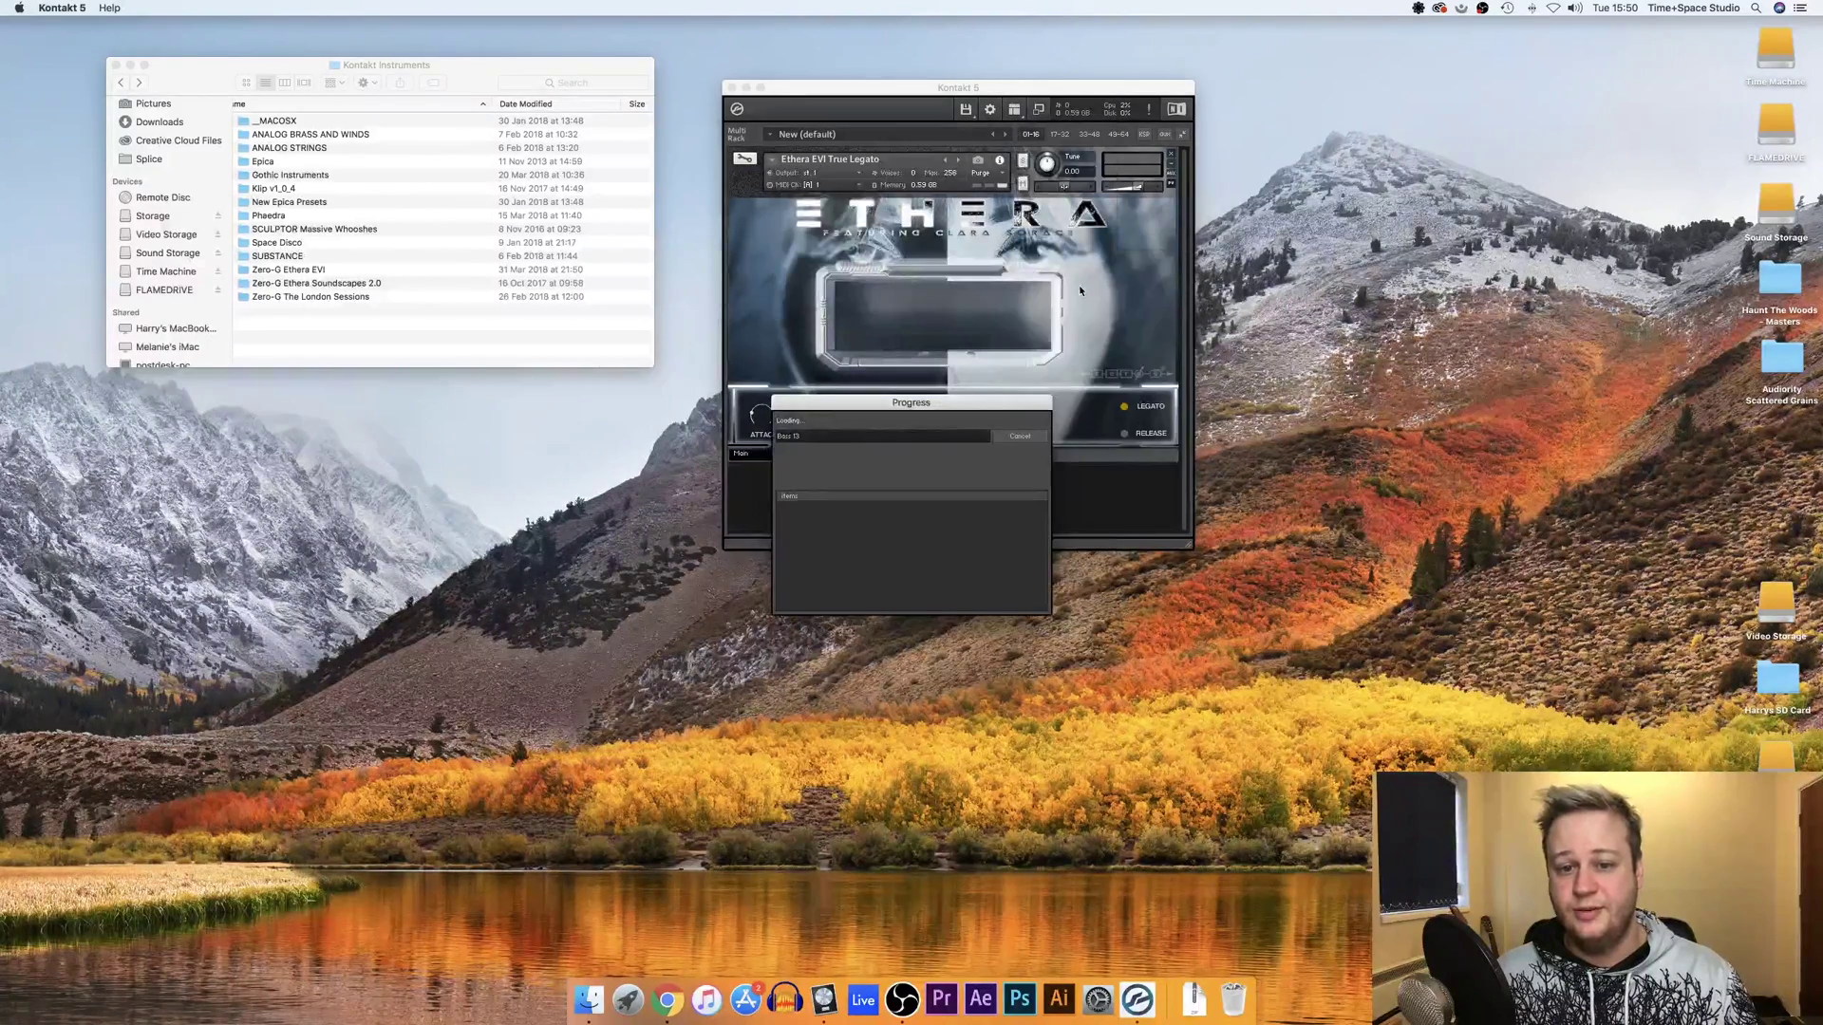